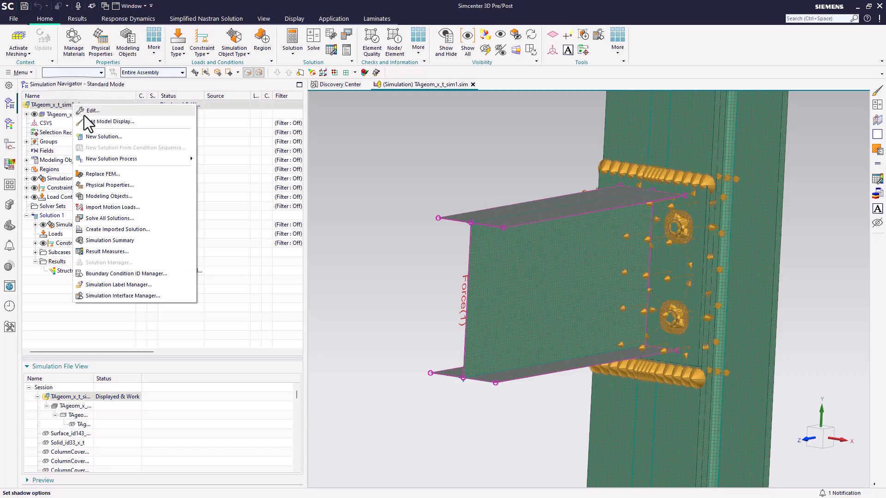
Create a new solution named 401 using the SOL 401 Multi-Step Nonlinear solution type
click(103, 138)
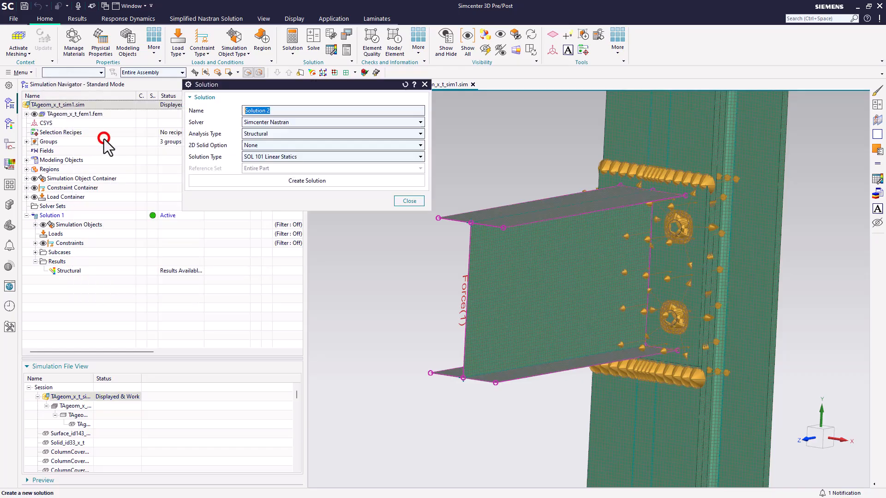
click(262, 158)
scroll(270, 269, down, 2)
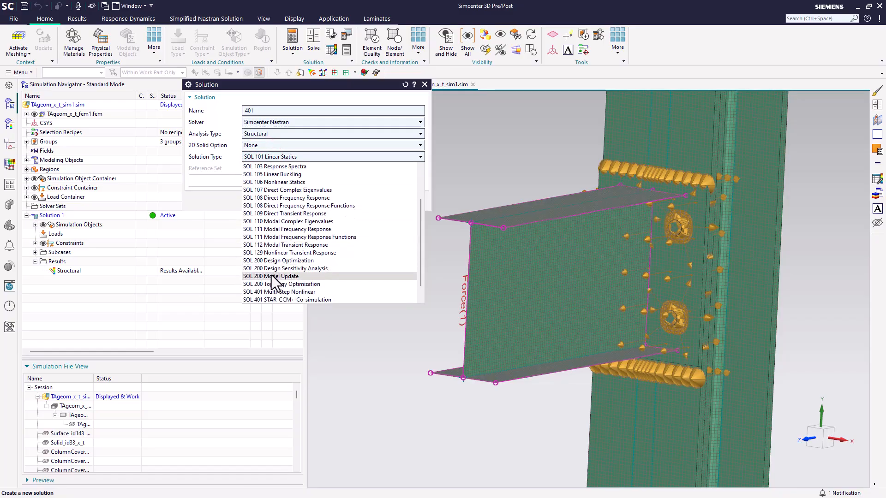
click(274, 291)
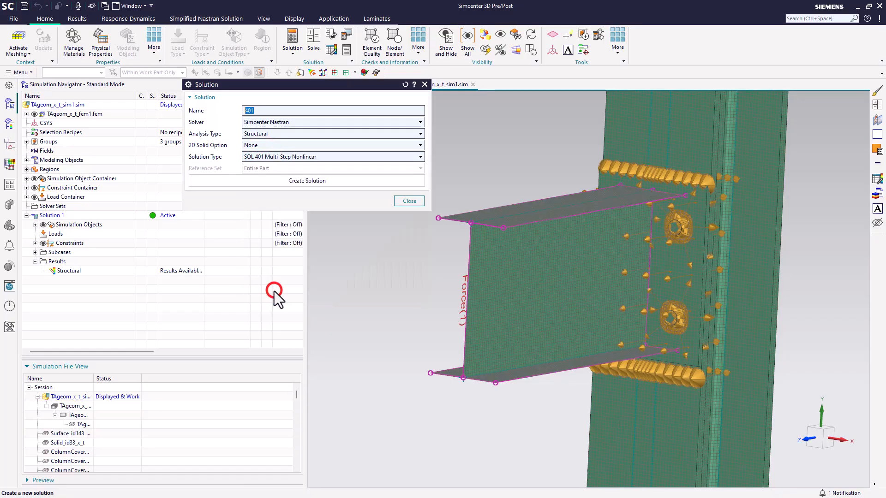
click(298, 182)
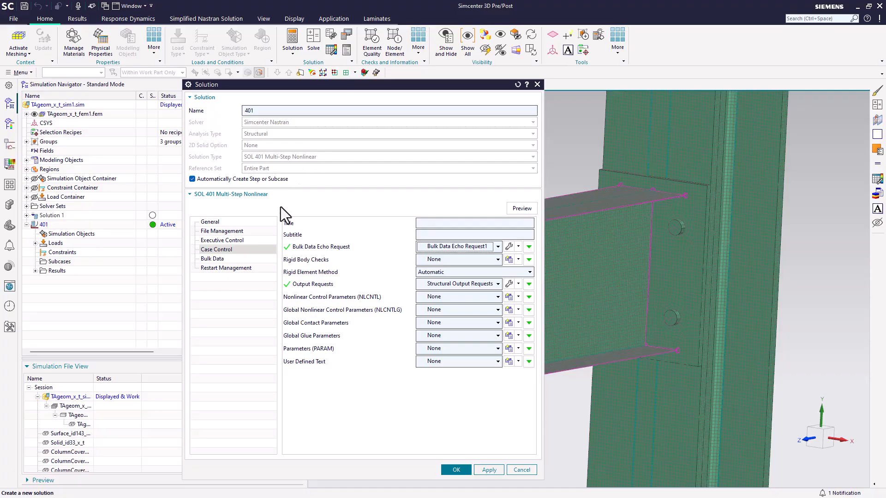
Enable Large Displacements (LGDISP) in the solution's bulk data parameters
click(217, 259)
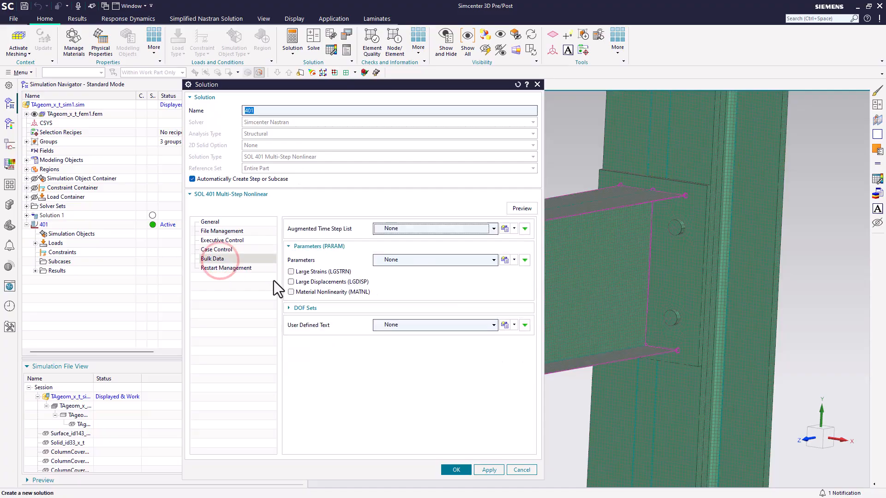
click(301, 283)
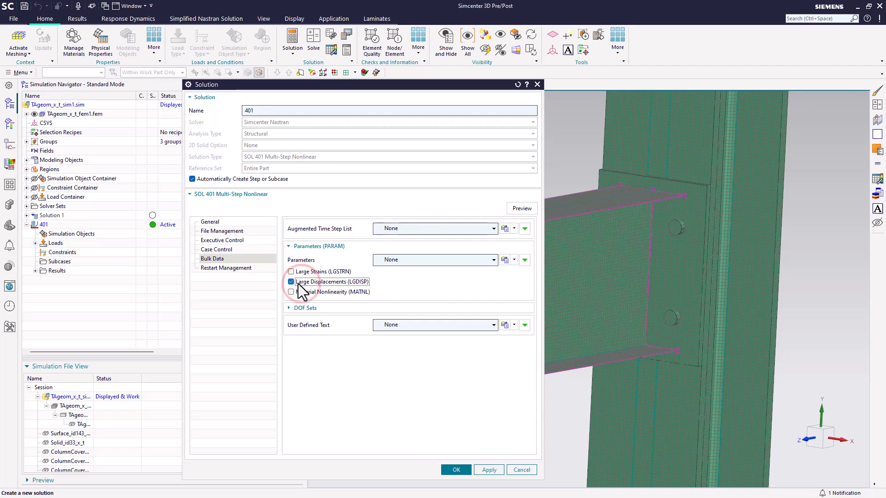
Create nonlinear control parameters named maxiter50 with Maximum Iterations per Time Step set to 50
click(226, 249)
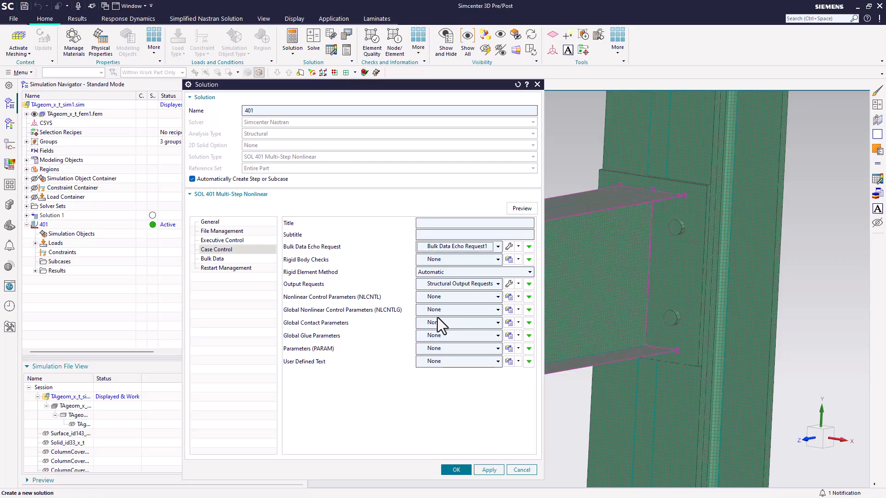
click(509, 296)
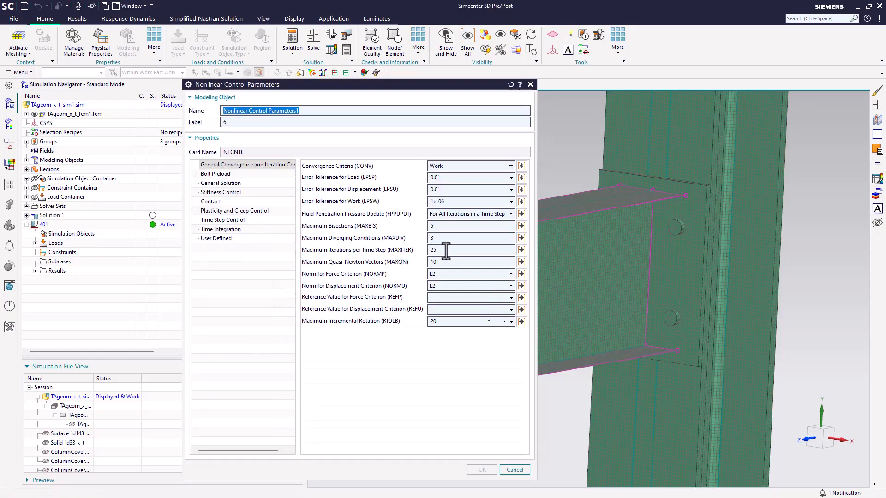
double_click(446, 251)
text(5)
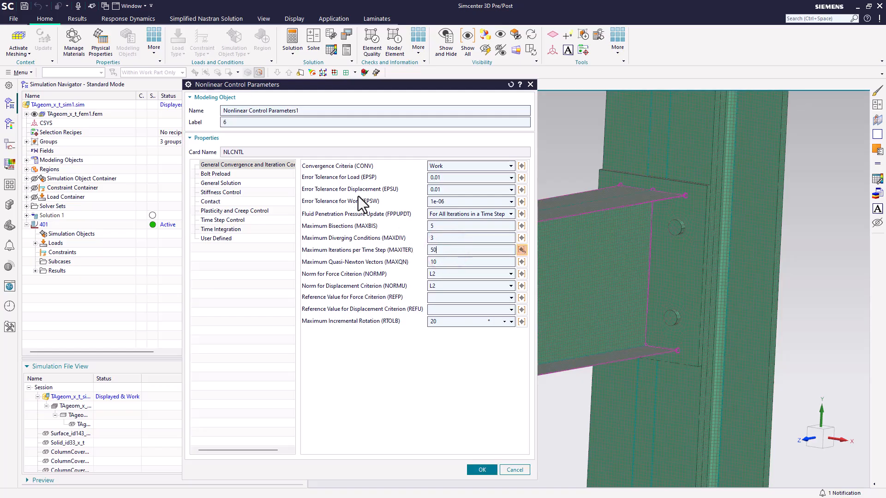
click(300, 110)
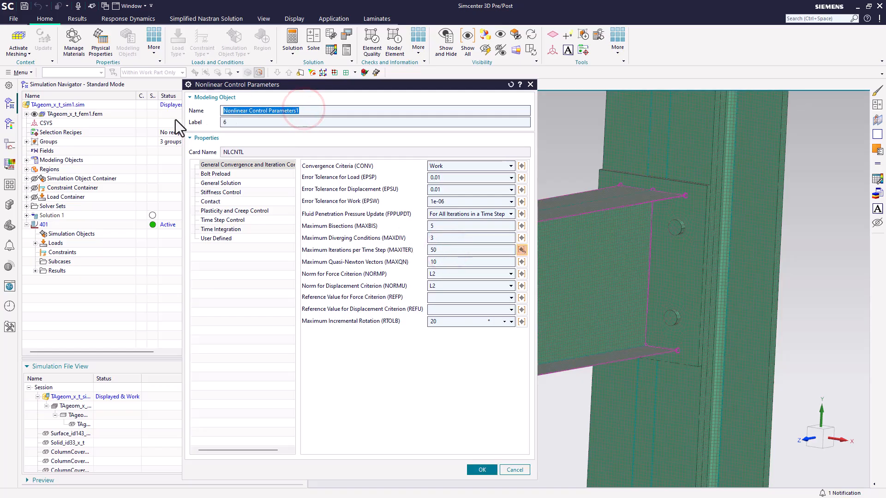
text(maxiter5)
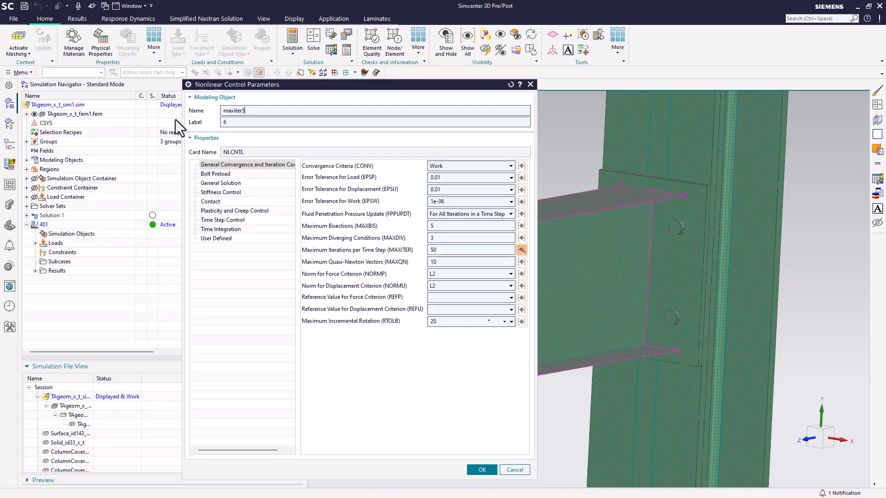
text(0)
click(481, 470)
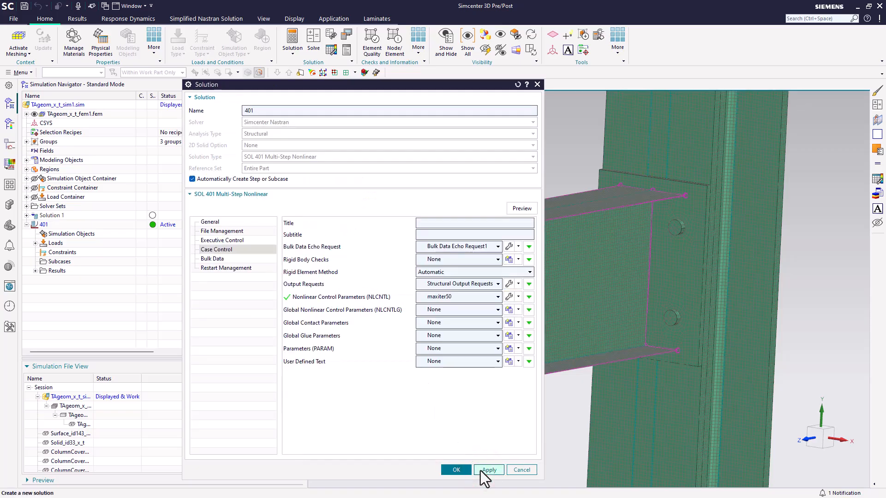
Confirm the solution and create its first Nonlinear Statics subcase step with default settings
click(457, 470)
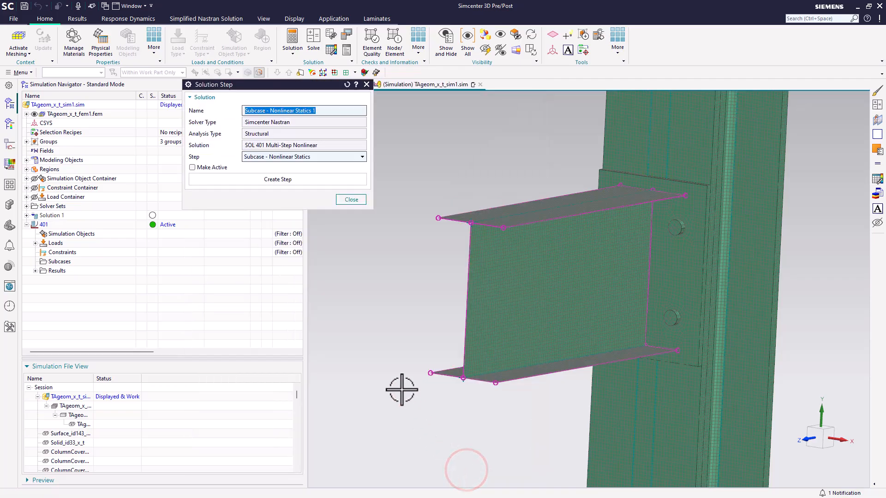
click(286, 179)
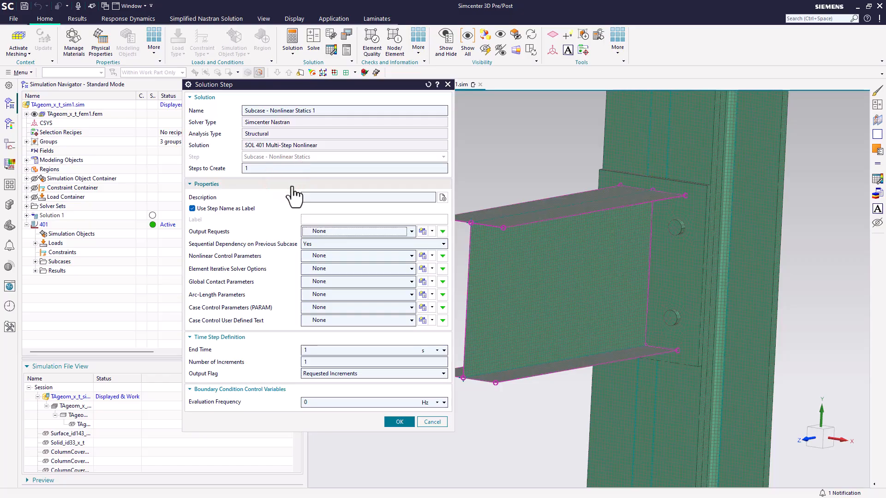
click(398, 422)
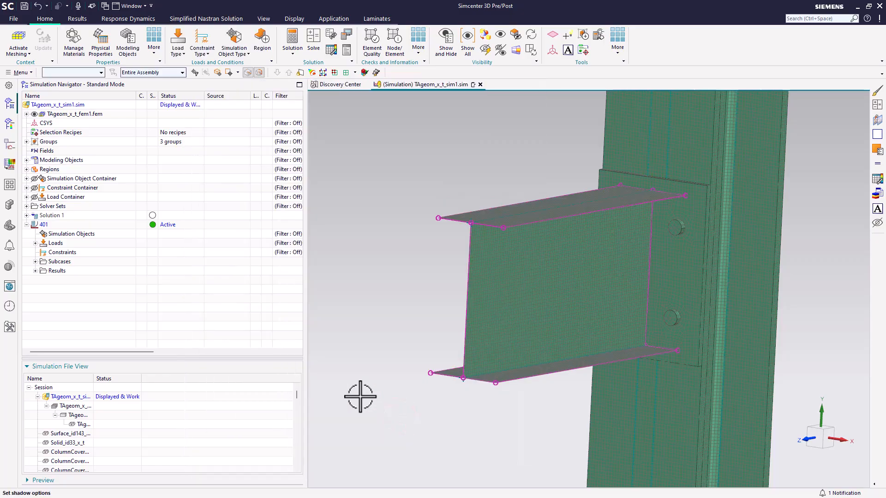
Move all eleven Face Contact/Gluing objects into solution 401's Simulation Objects
click(27, 178)
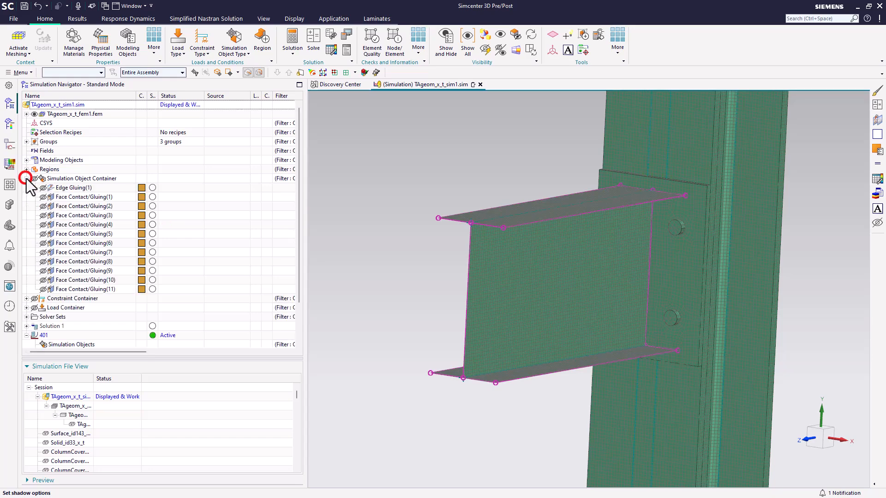
click(76, 198)
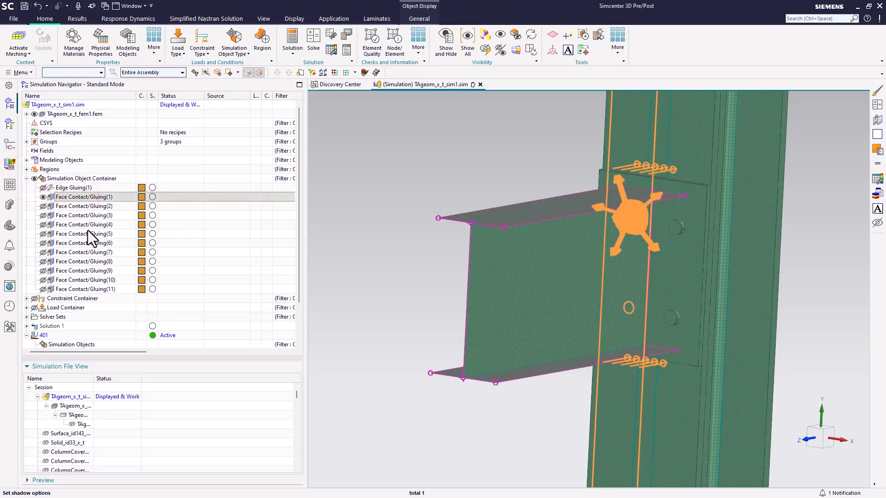
shift+click(86, 289)
scroll(87, 289, down, 2)
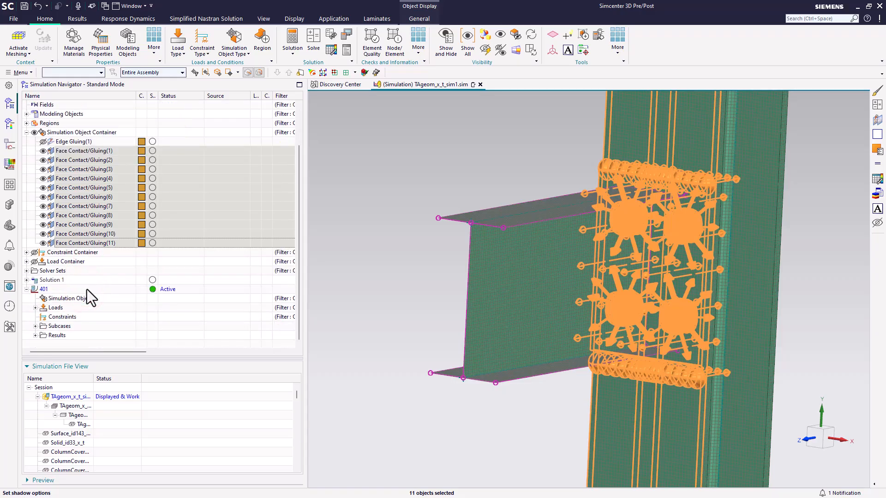
drag(90, 243, 82, 299)
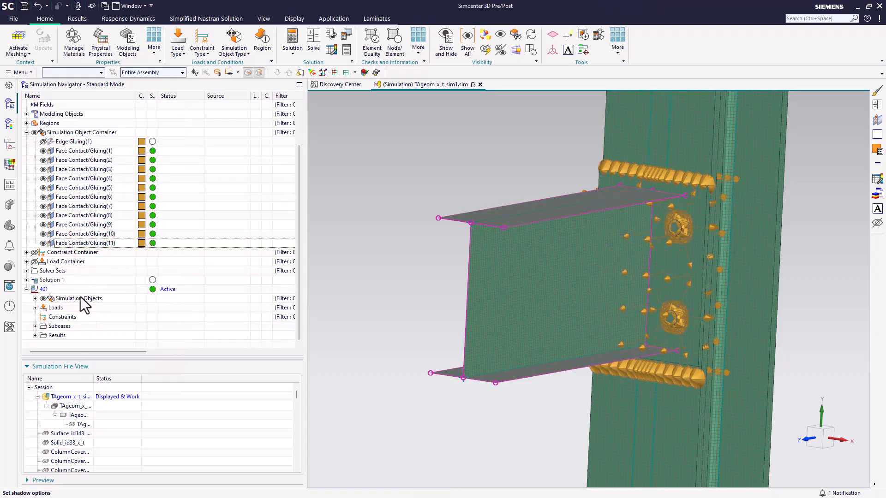
Move the NoTrans(1) constraint into solution 401's Constraints
click(26, 252)
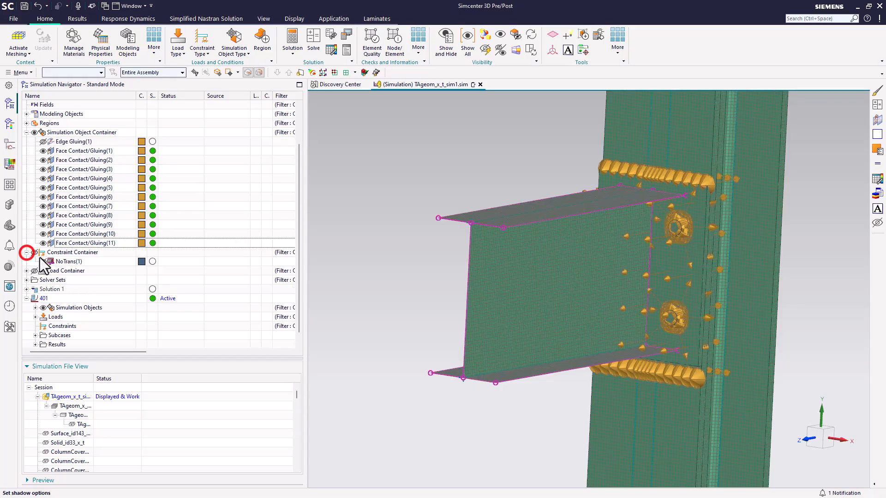
drag(67, 262, 68, 326)
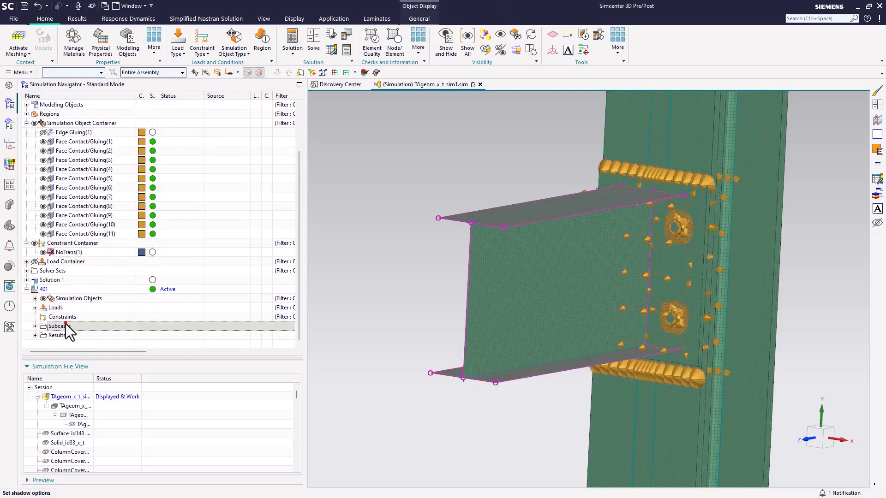
drag(67, 255, 69, 316)
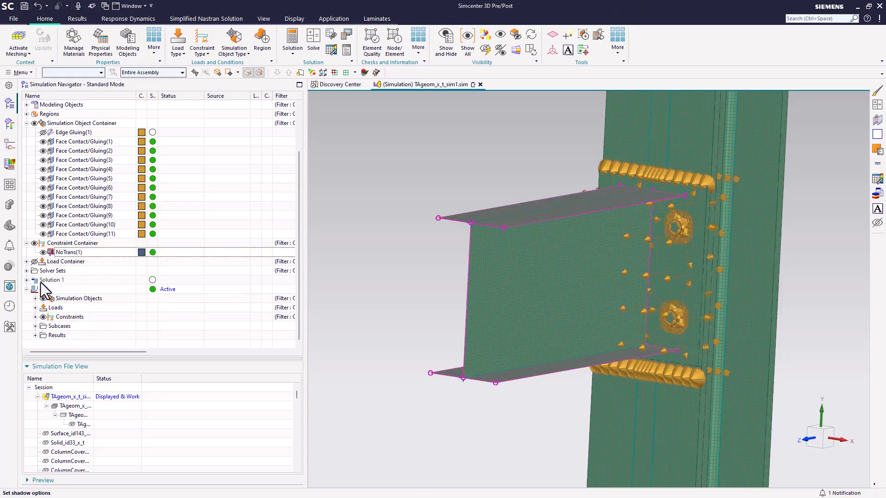
Move Force(1) and Force(2) from the load container into solution 401's Loads
click(26, 262)
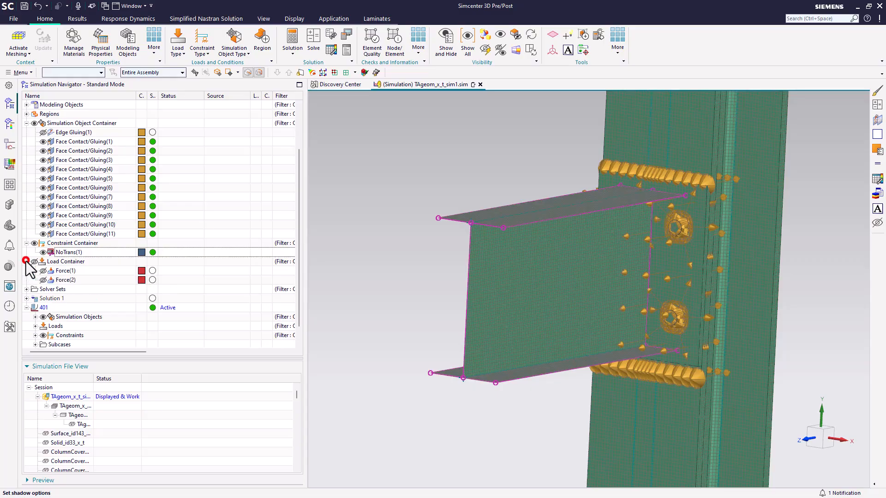
click(60, 271)
shift+click(62, 280)
drag(64, 280, 60, 311)
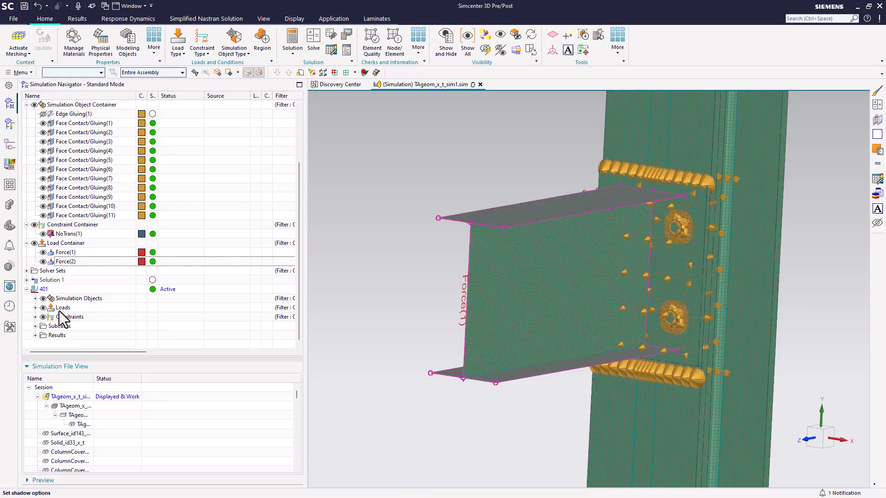
Expand solution 401's loads, constraints and simulation objects to review their contents
click(35, 308)
click(35, 344)
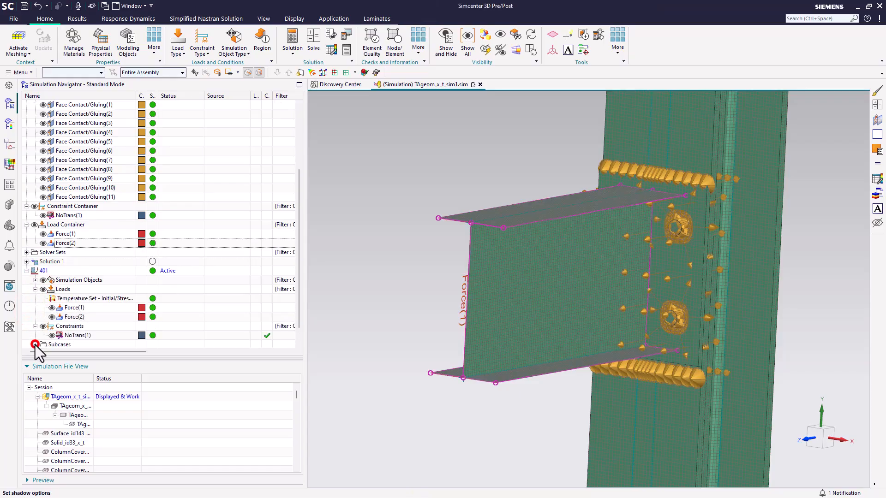
click(34, 280)
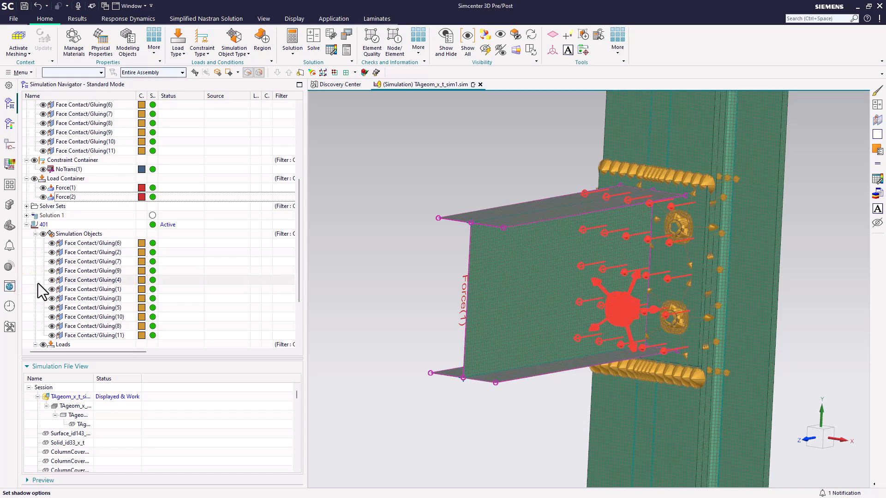
Open the idealized part and promote the five column and beam sheet bodies
double_click(84, 416)
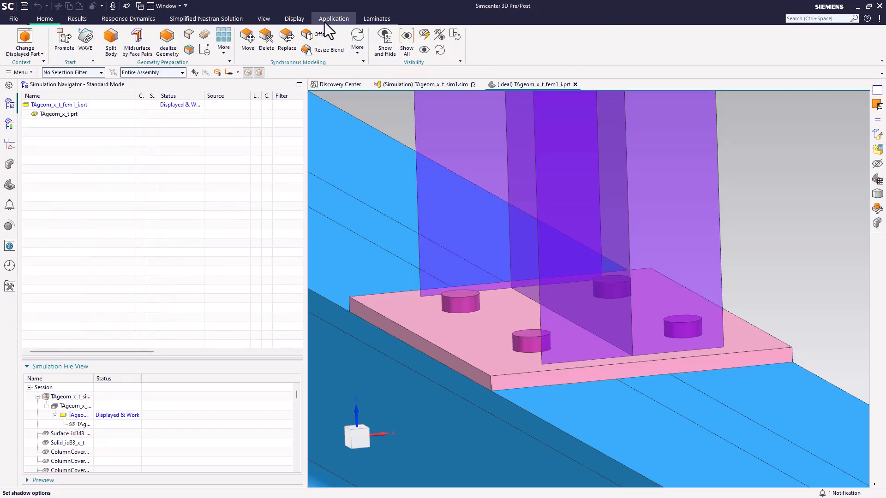
click(65, 39)
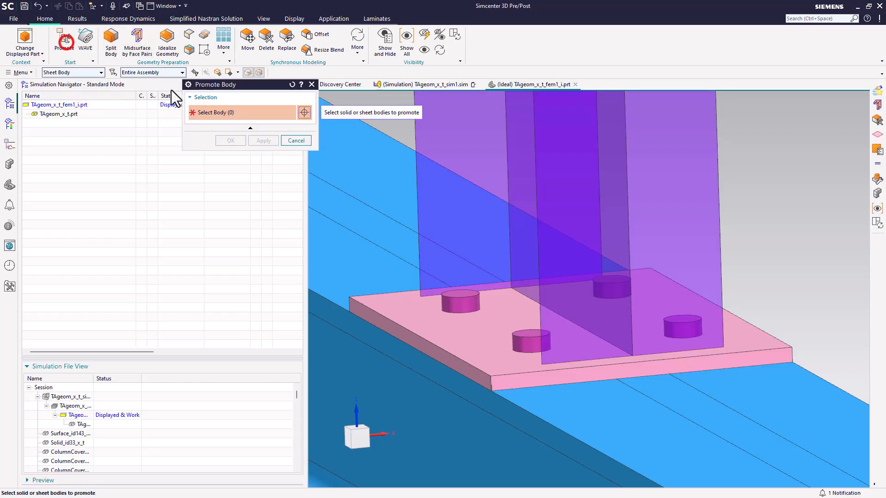
click(488, 131)
click(512, 135)
click(531, 137)
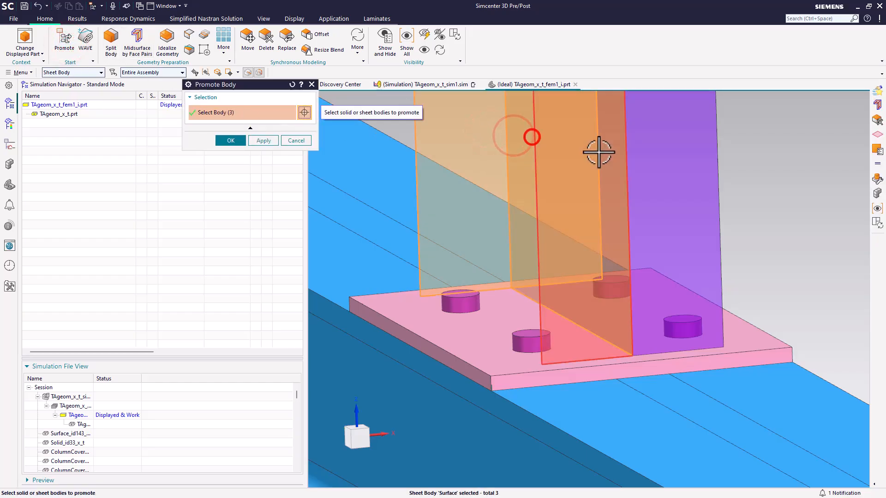
click(598, 152)
click(665, 152)
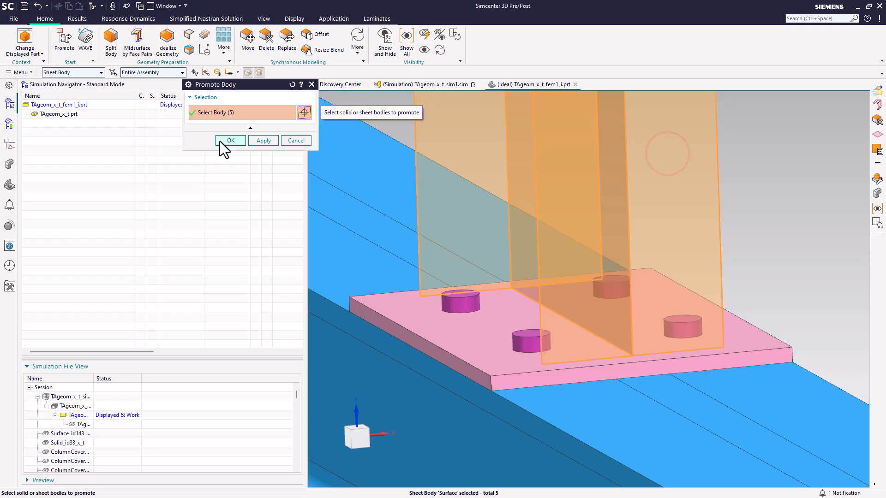
click(230, 141)
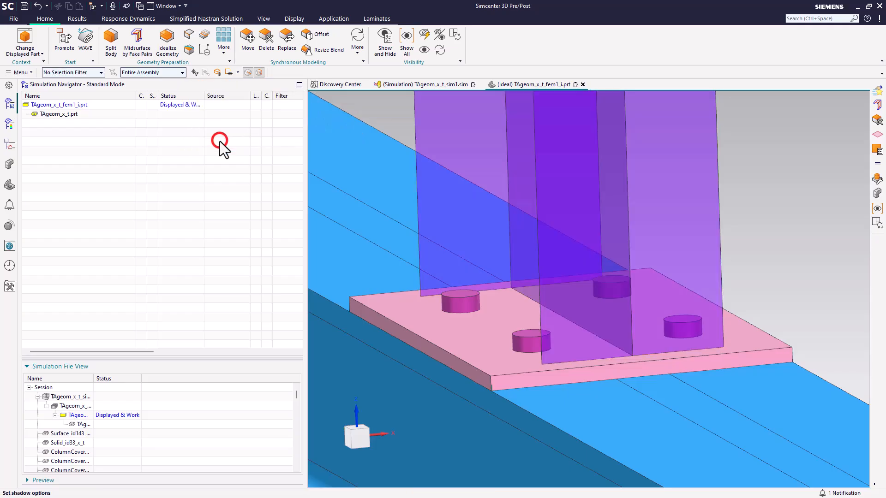
Switch to Modeling and thicken the five column and beam sheet faces with offsets of 5 mm and -5 mm
click(324, 18)
click(83, 40)
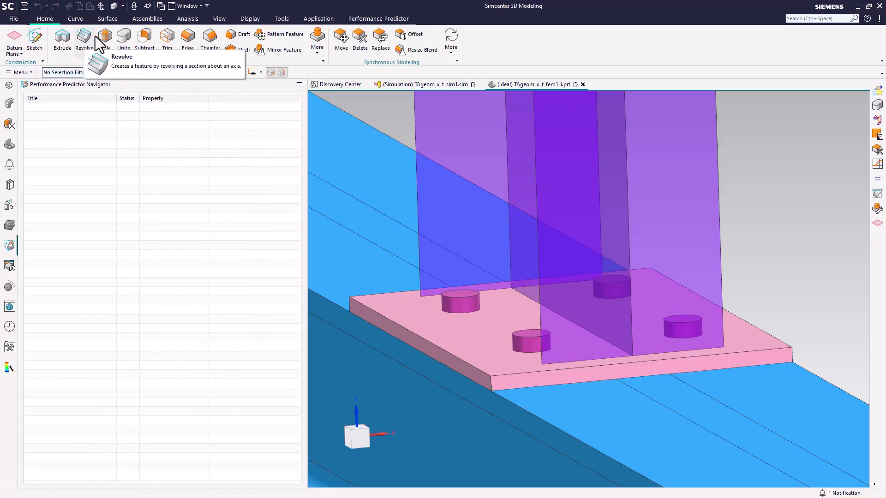
click(111, 21)
click(201, 51)
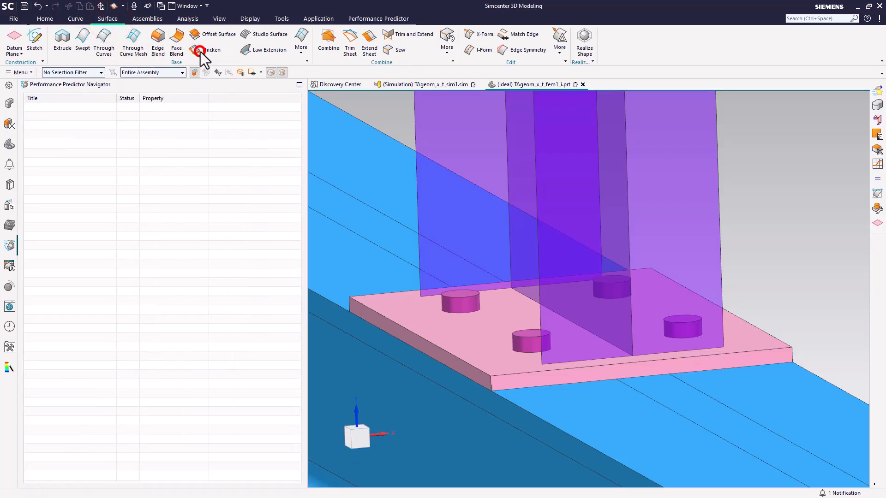
click(266, 143)
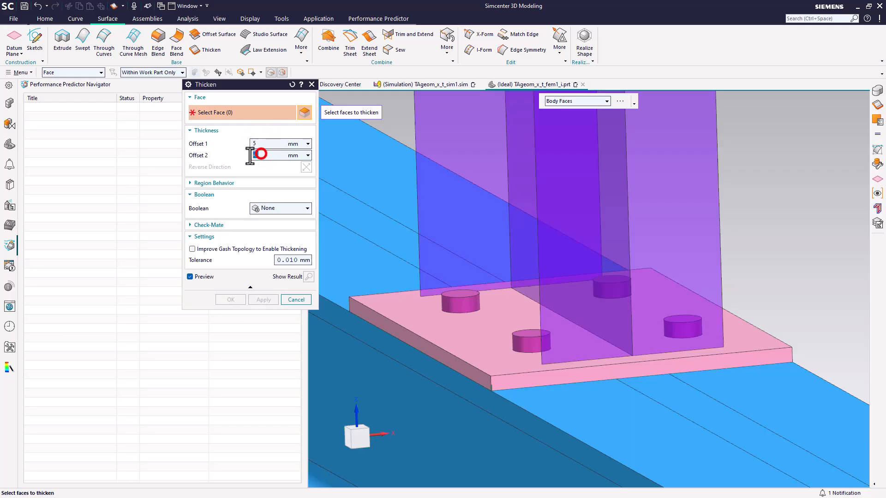
click(476, 151)
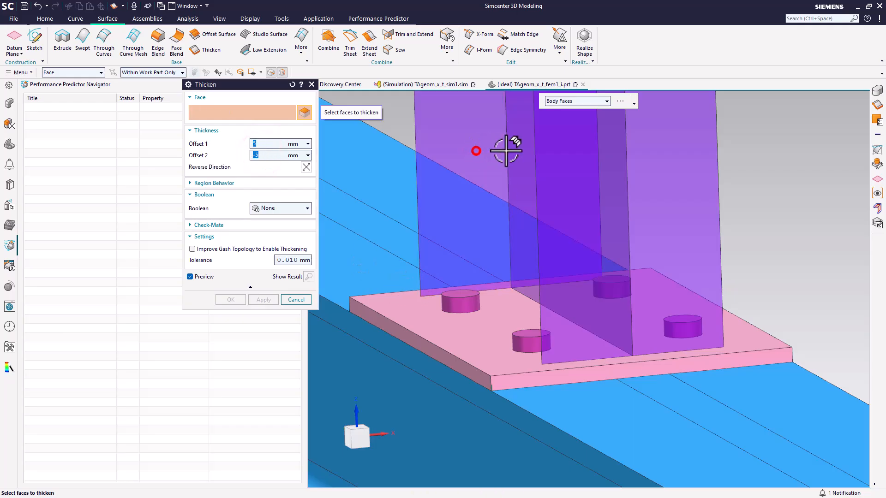
click(545, 150)
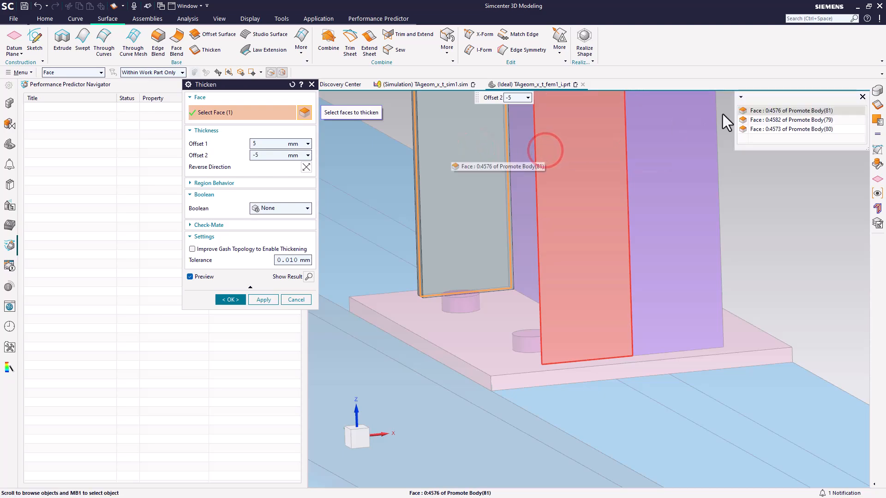
click(760, 110)
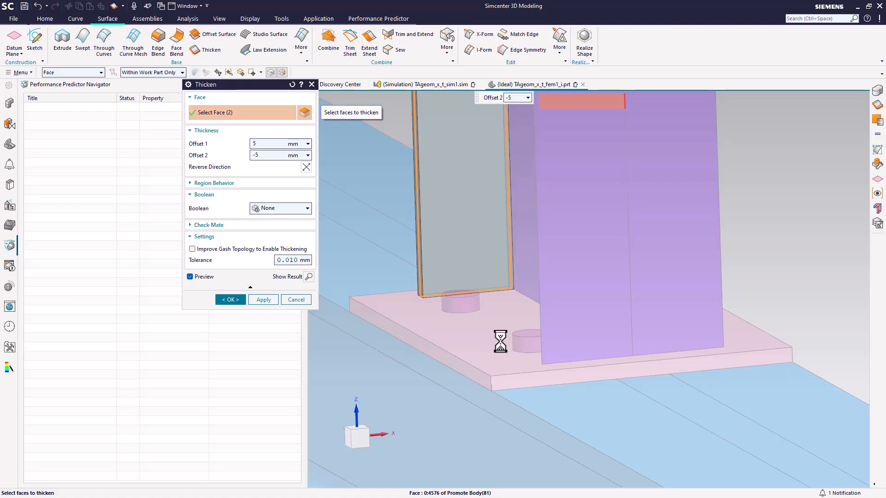
scroll(501, 342, down, 5)
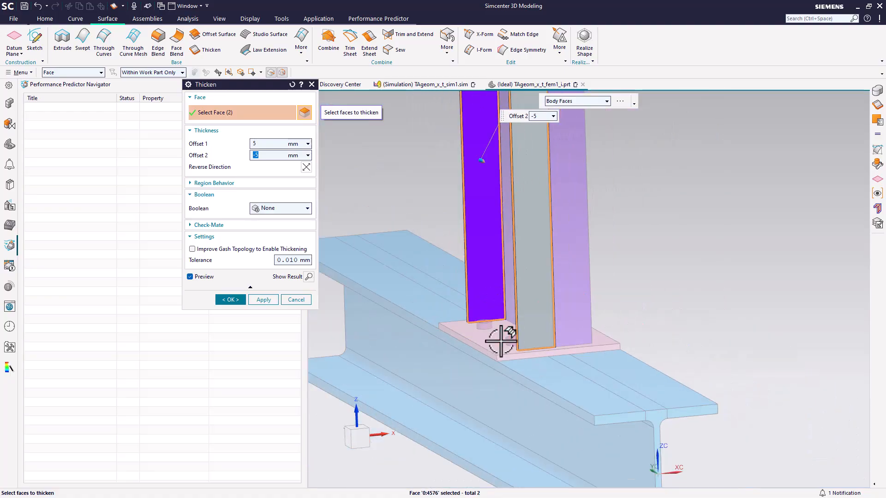
scroll(534, 270, down, 4)
middle_drag(524, 226, 523, 239)
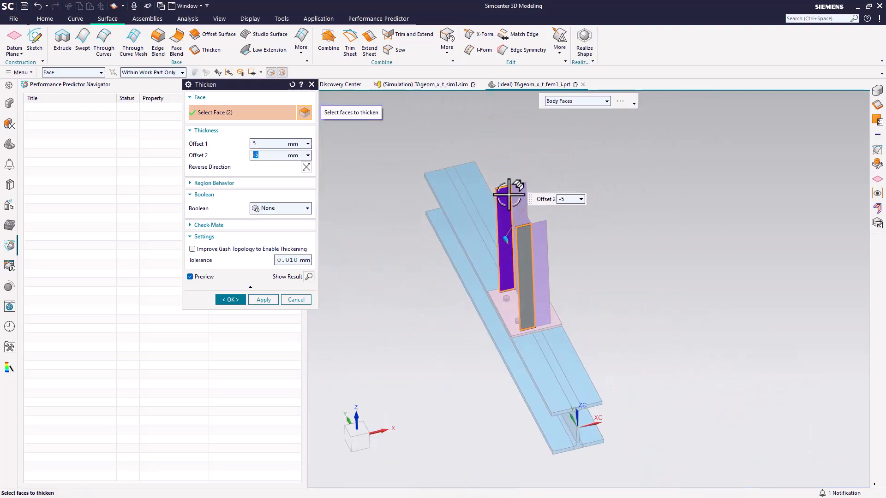
scroll(512, 190, up, 6)
scroll(512, 189, up, 3)
click(550, 198)
click(534, 222)
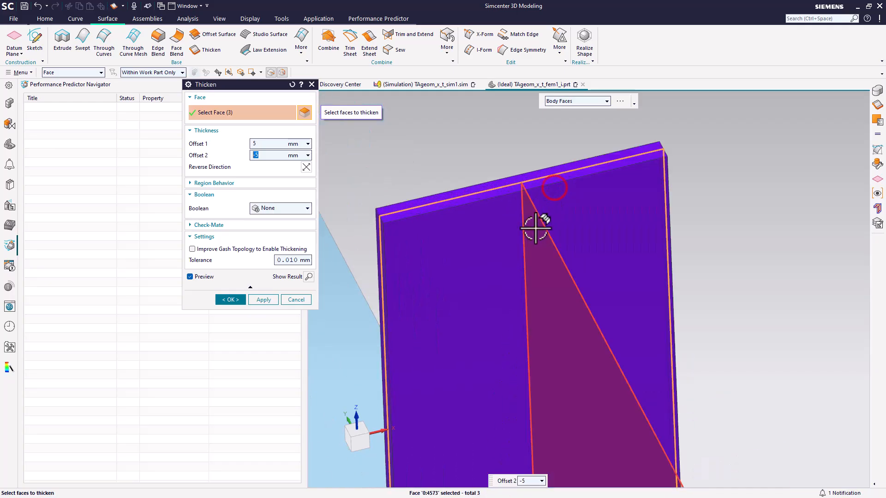
scroll(512, 185, down, 3)
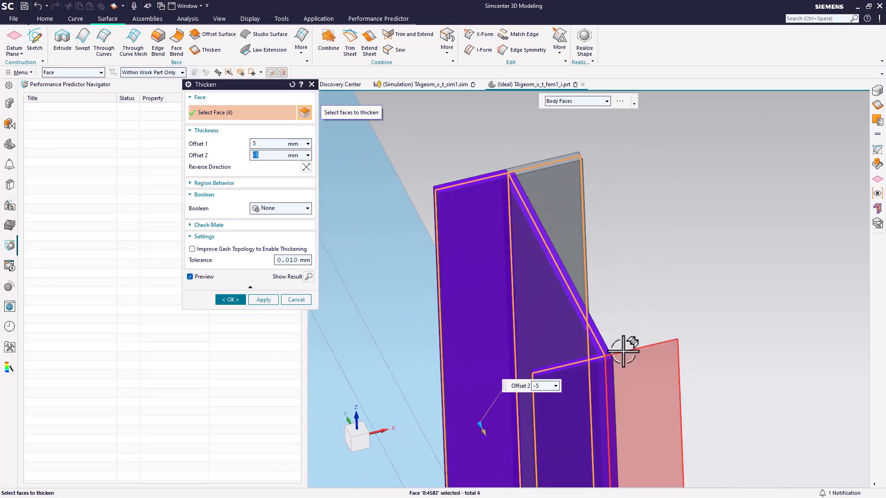
click(635, 358)
scroll(597, 366, up, 3)
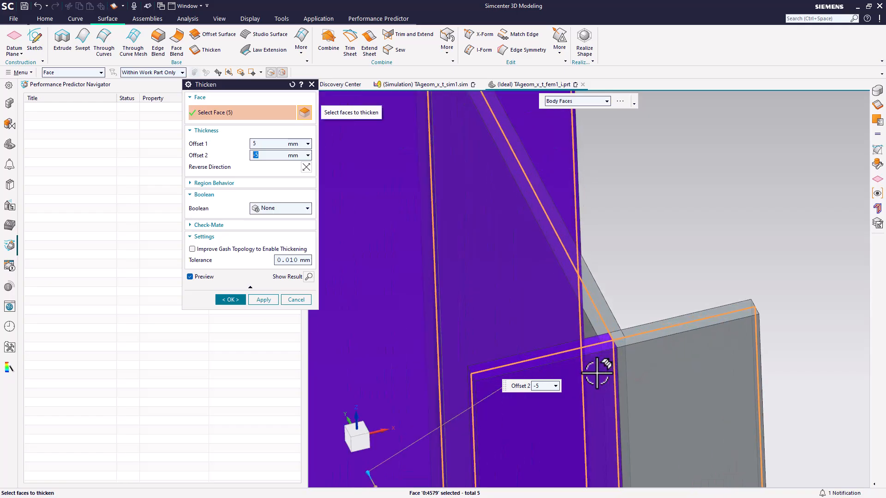
click(230, 300)
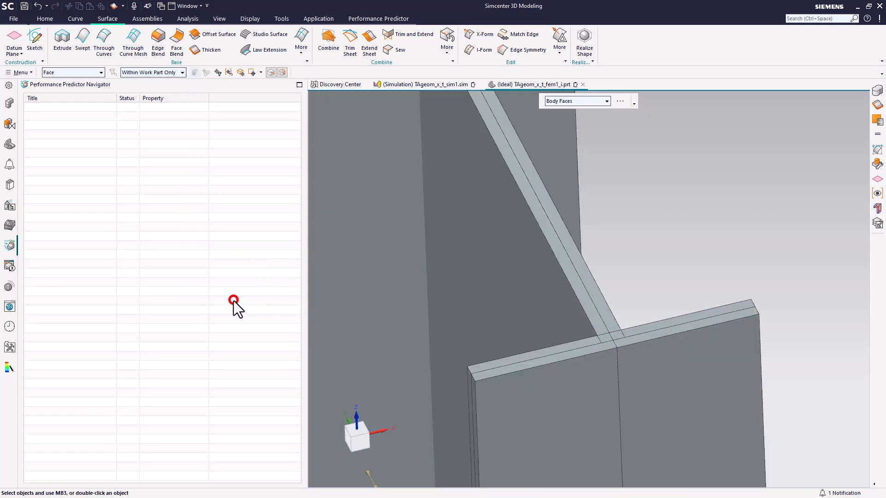
Unite the thickened column solid with the four other thickened solids into one body
scroll(578, 355, up, 5)
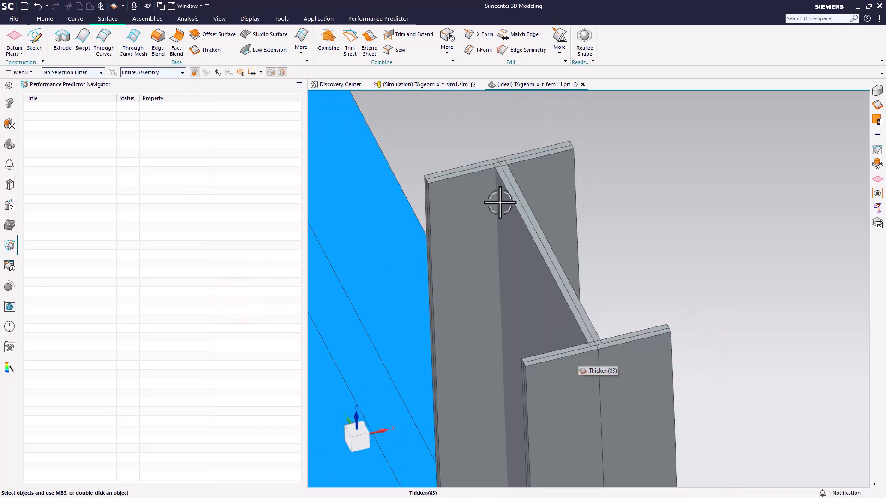
click(45, 18)
click(123, 36)
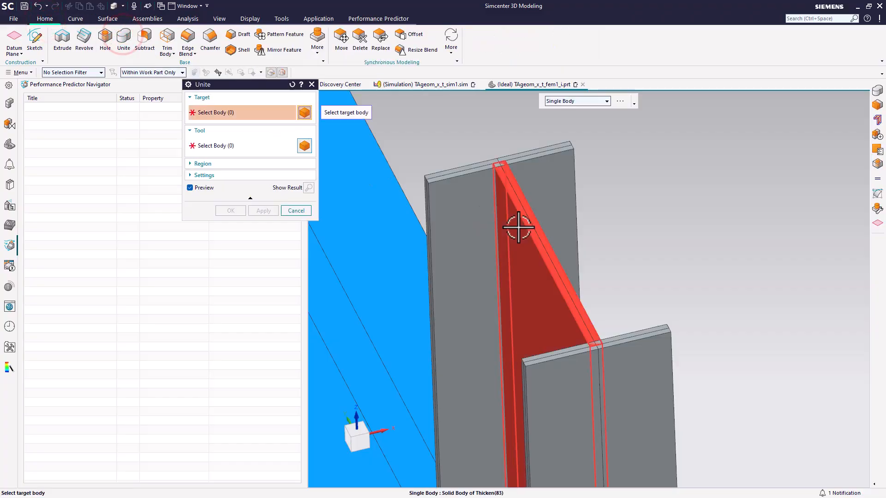
click(518, 278)
click(462, 186)
click(555, 172)
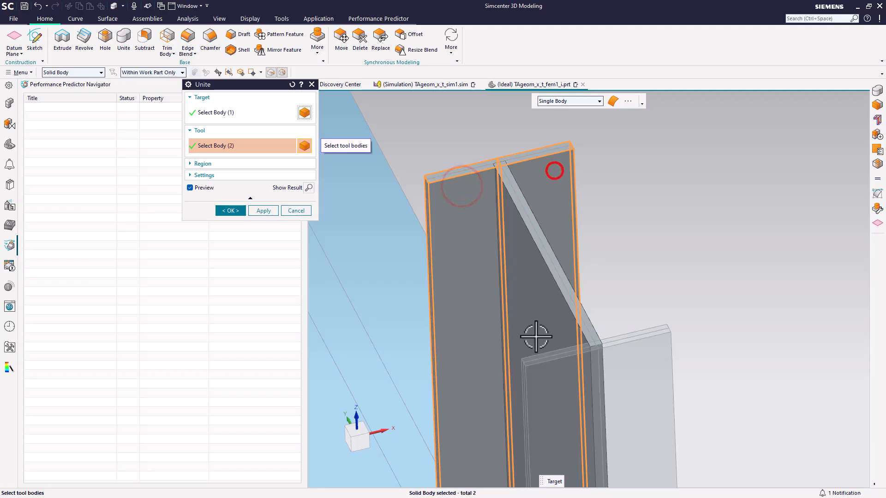
click(555, 376)
click(639, 361)
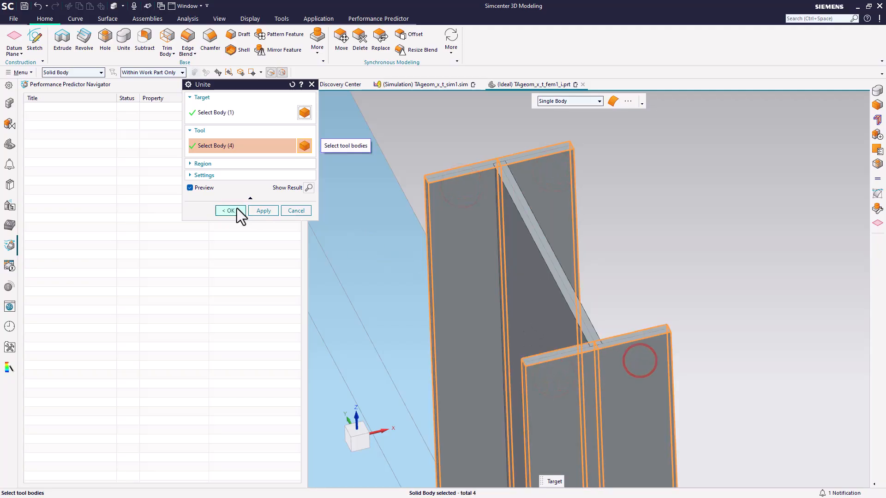
click(236, 208)
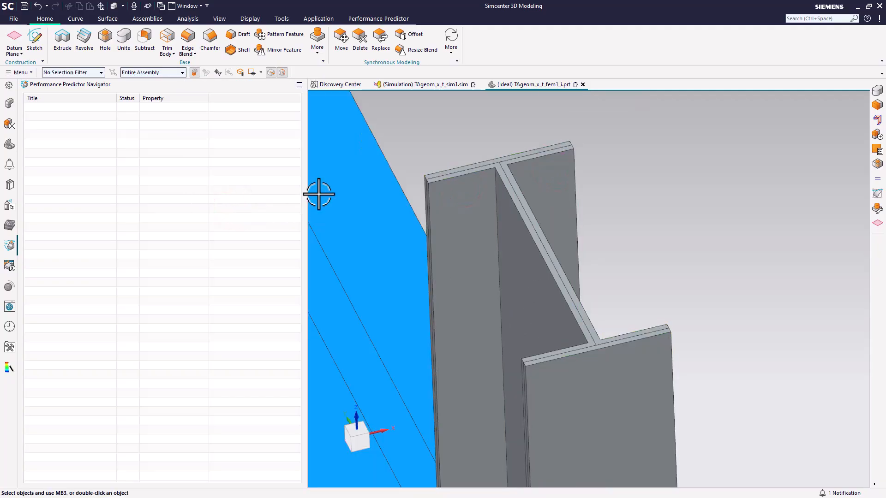
Return to Pre/Post and make the FEM file the displayed part, closing the update log
click(319, 18)
click(18, 38)
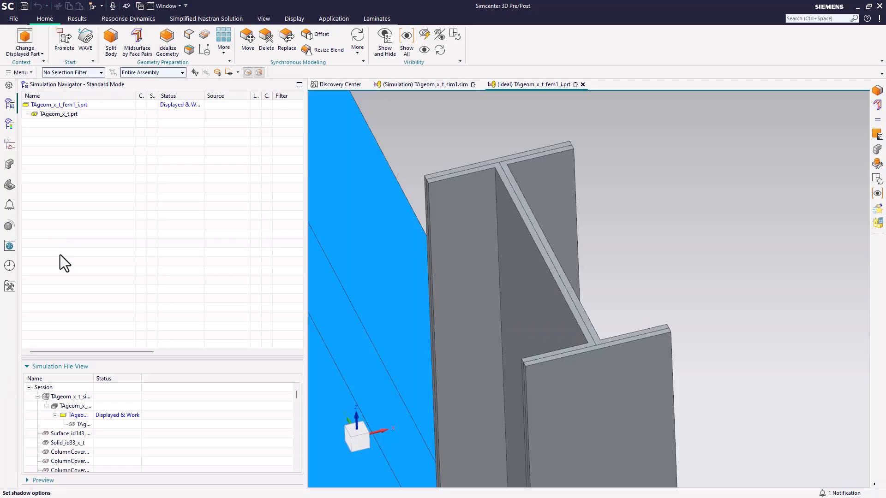
double_click(84, 407)
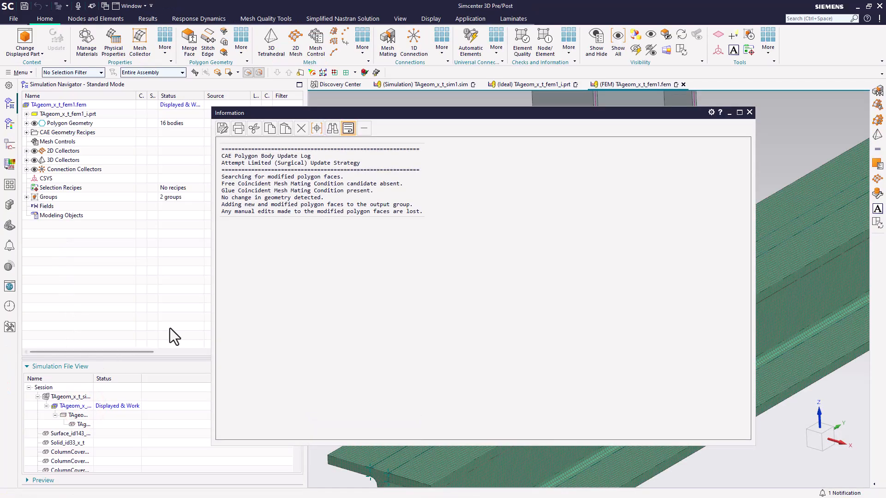
click(749, 113)
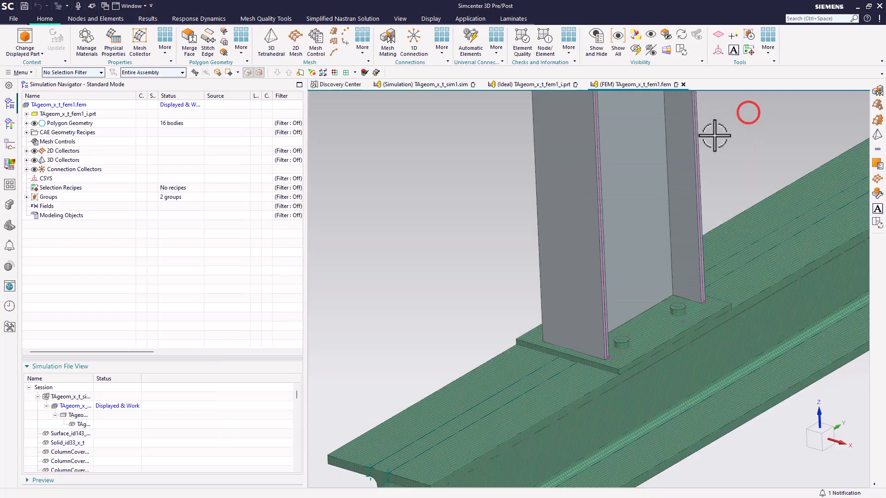
Delete the 2D shell mesh under the Thin Shell collector
click(27, 151)
click(35, 160)
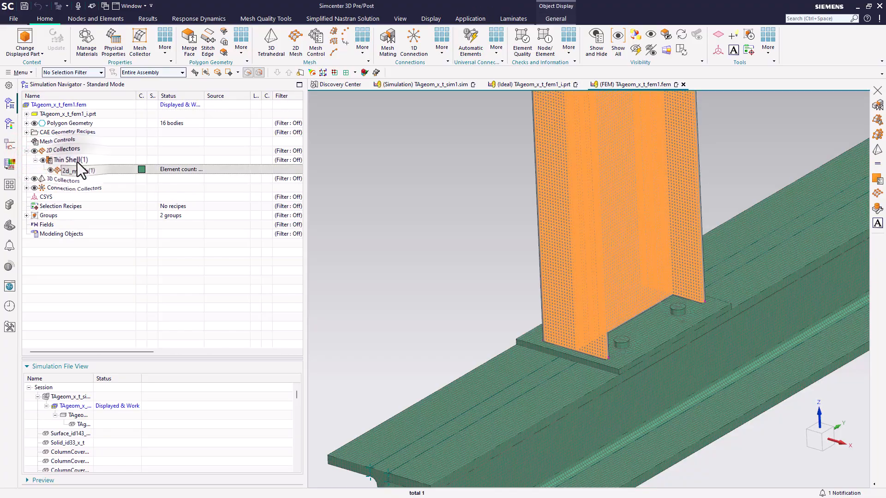
right_click(78, 162)
click(109, 217)
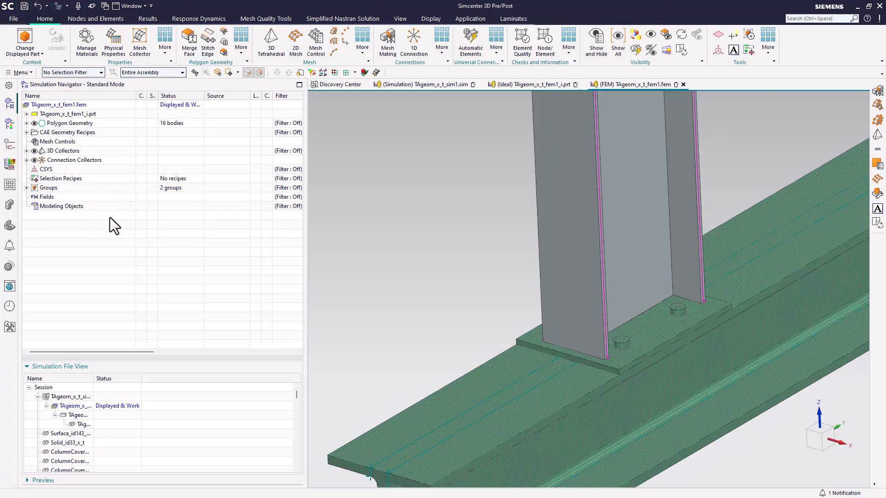
Create automatic glue-coincident mesh mating conditions between the united column body and the base plate body
click(386, 53)
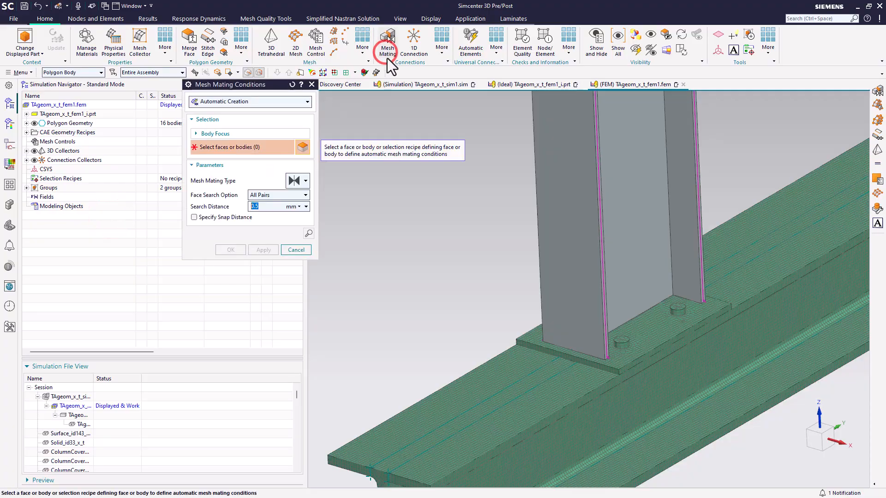
click(587, 245)
click(535, 337)
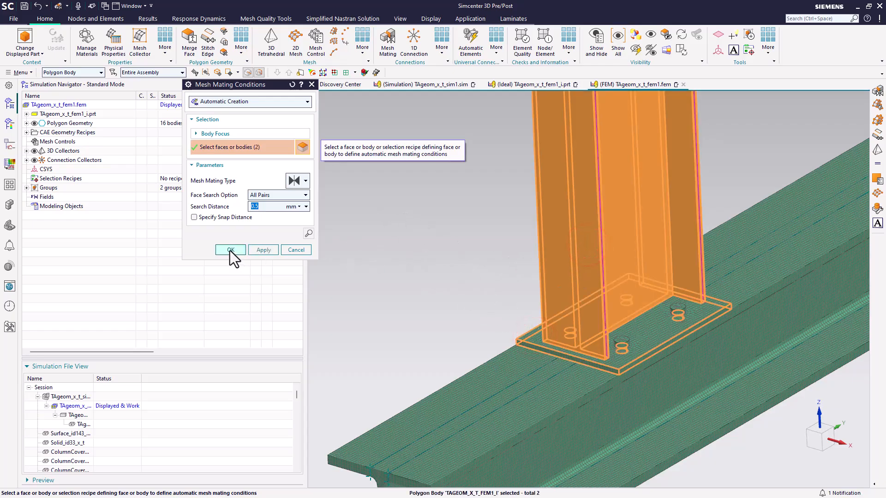
click(230, 251)
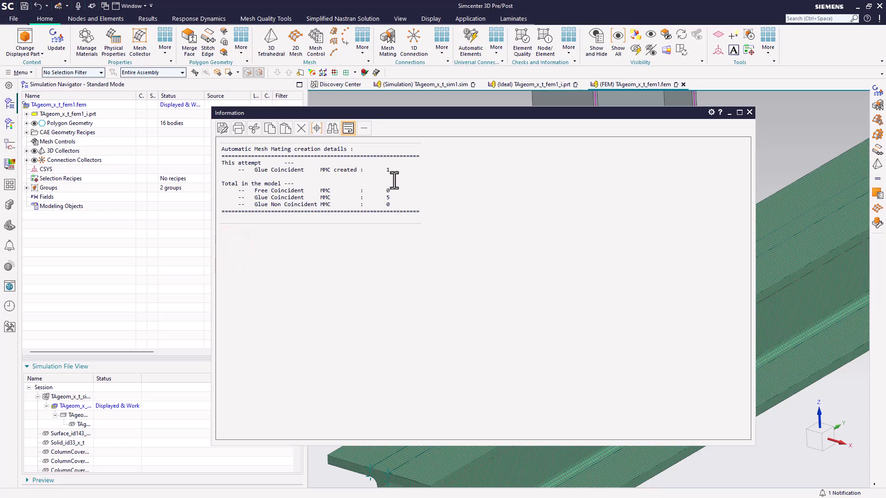
click(750, 112)
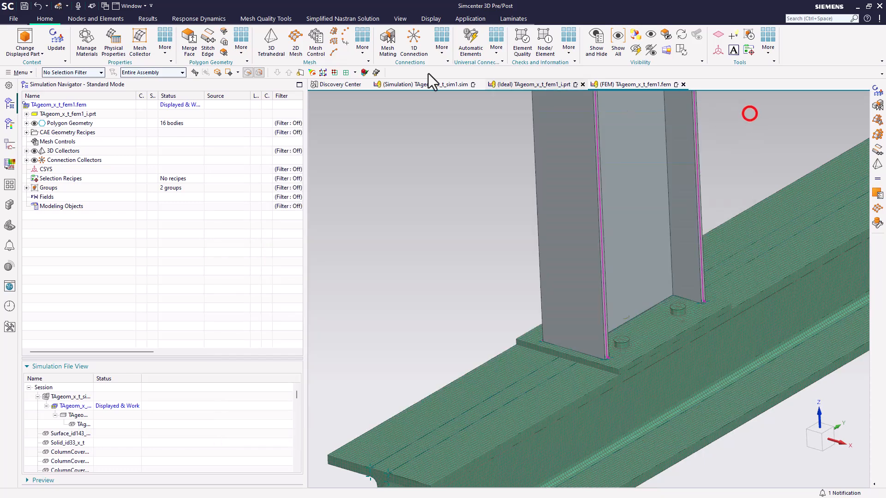
Update the FEM to the modified idealized geometry
click(52, 45)
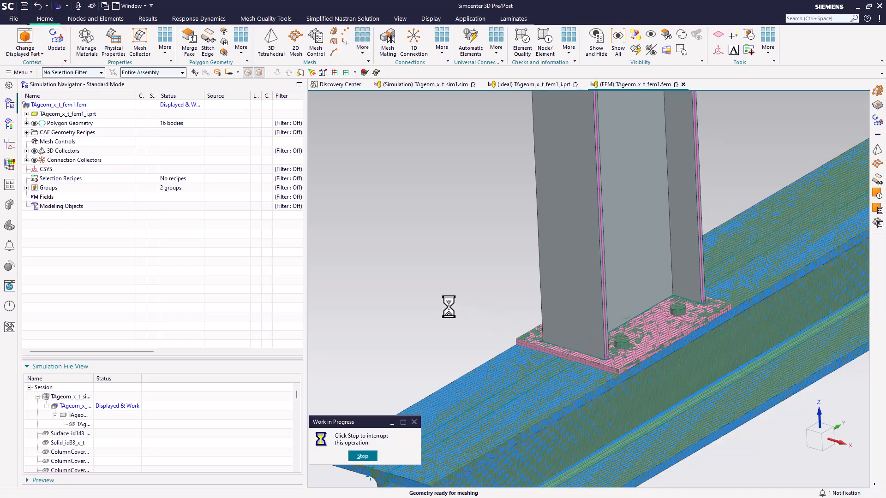
scroll(588, 361, up, 5)
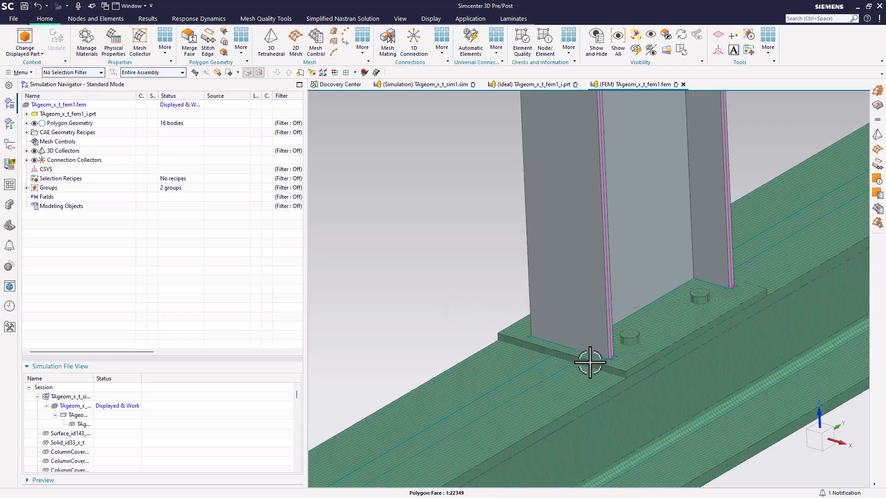
scroll(590, 362, down, 8)
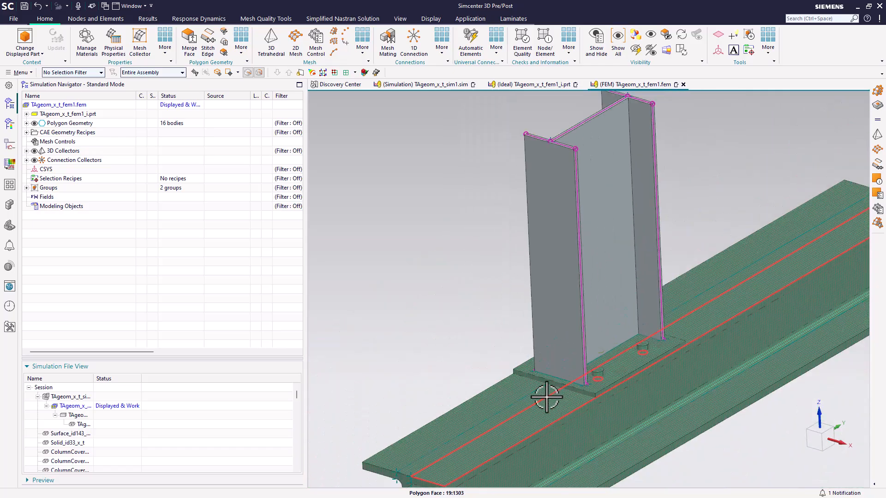
Mesh the column body with a Multi Body-Automatic 3D swept CHEXA(8) mesh into the Solid(1) collector
click(334, 32)
click(552, 163)
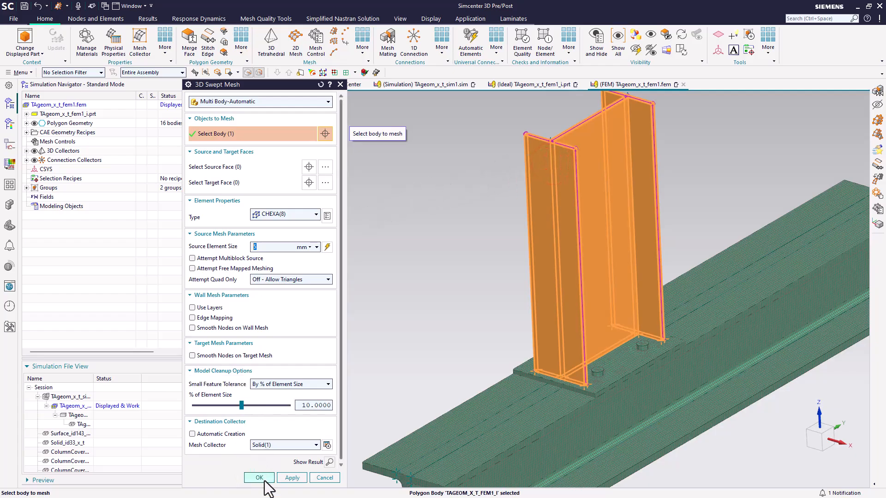
click(265, 481)
Expand the 3D collectors to review the solid mesh, and open the simulation file
click(27, 151)
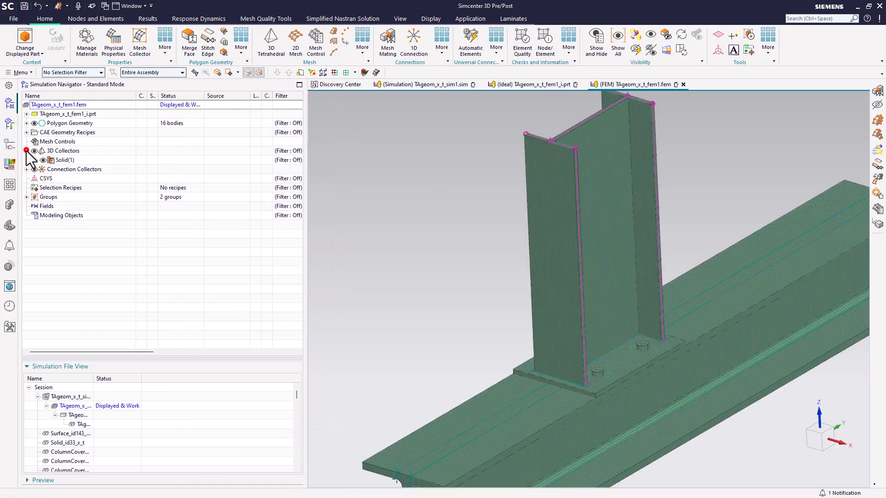
click(35, 160)
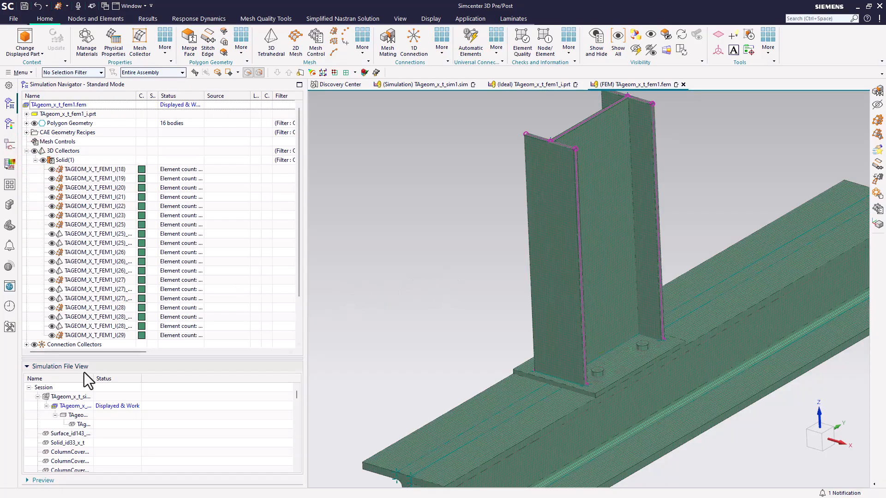
double_click(66, 397)
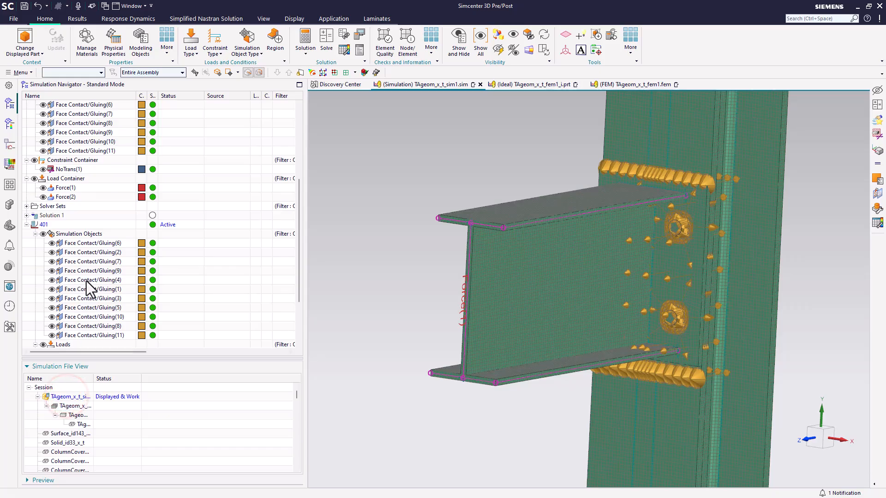
Open the Force(2) load definition in the 401 solution to review it, then cancel the dialog
scroll(90, 272, down, 3)
click(72, 291)
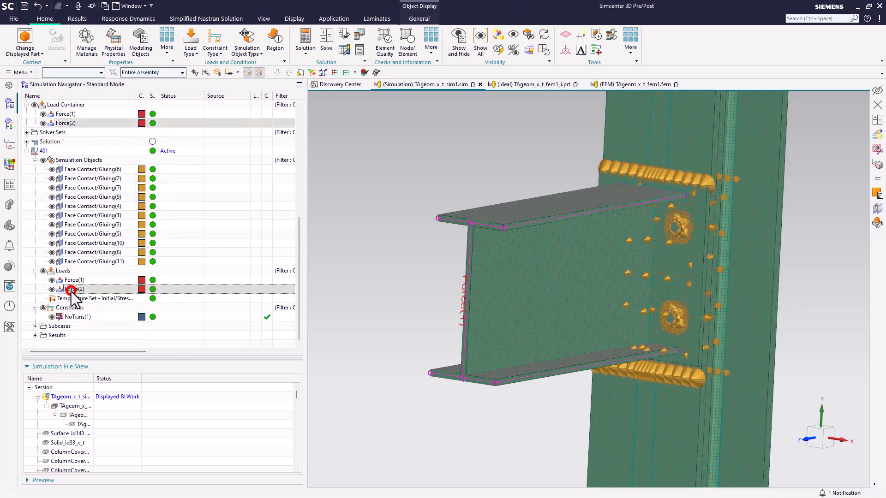
double_click(72, 291)
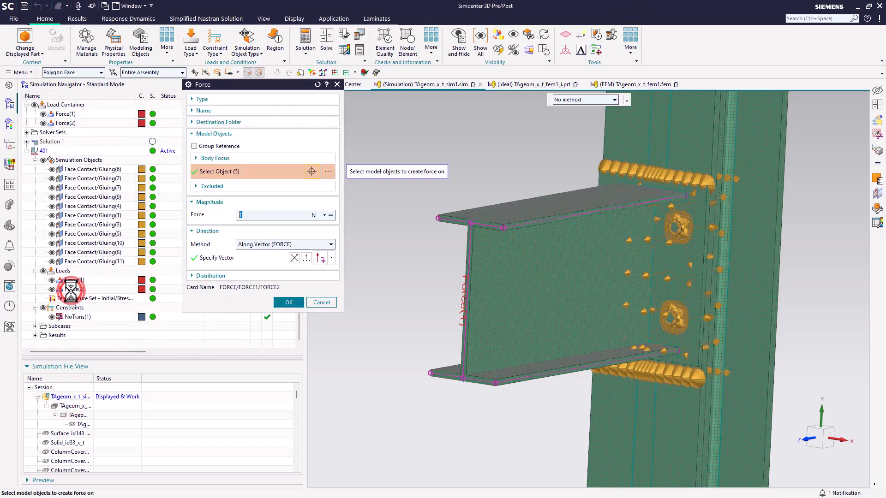
scroll(390, 421, down, 5)
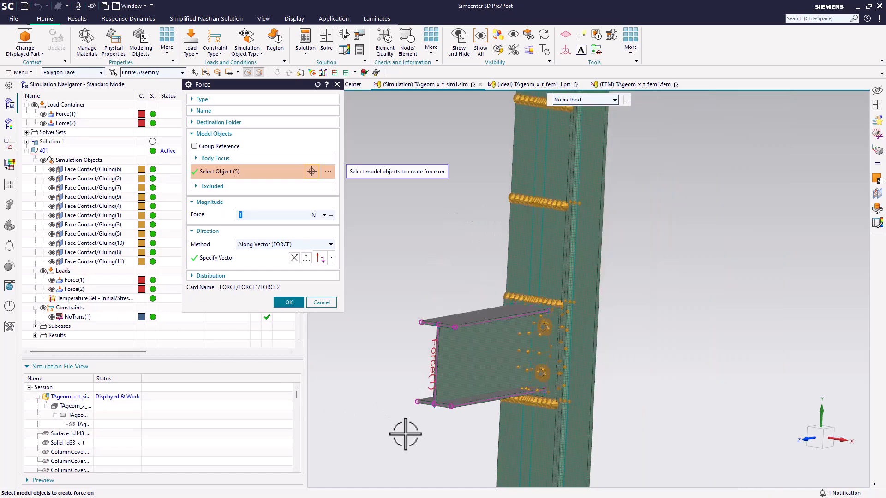
scroll(406, 429, up, 5)
scroll(485, 306, up, 3)
scroll(485, 306, up, 3)
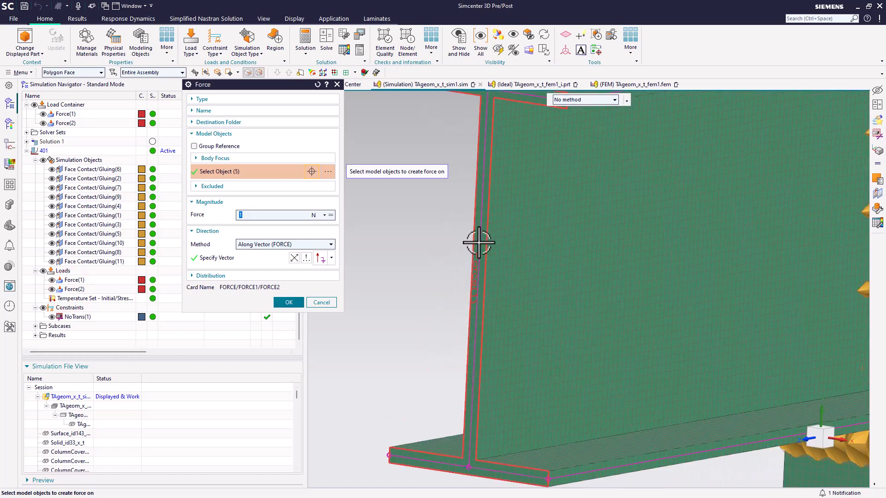
click(319, 306)
Edit Force(1) so its 200 N load acts only on the beam's end face
click(75, 280)
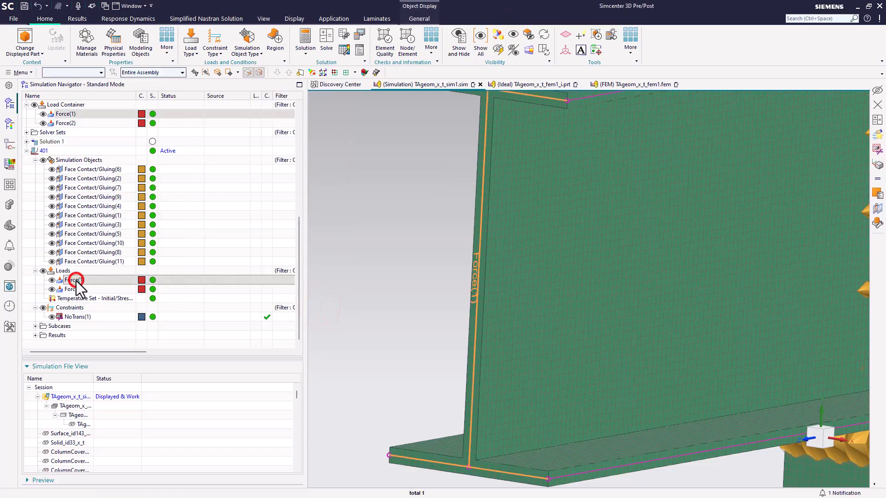
double_click(79, 280)
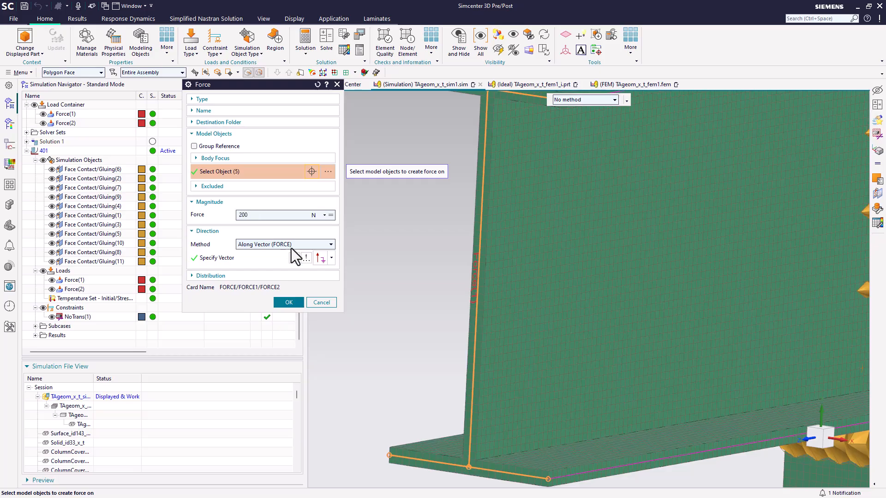
click(206, 73)
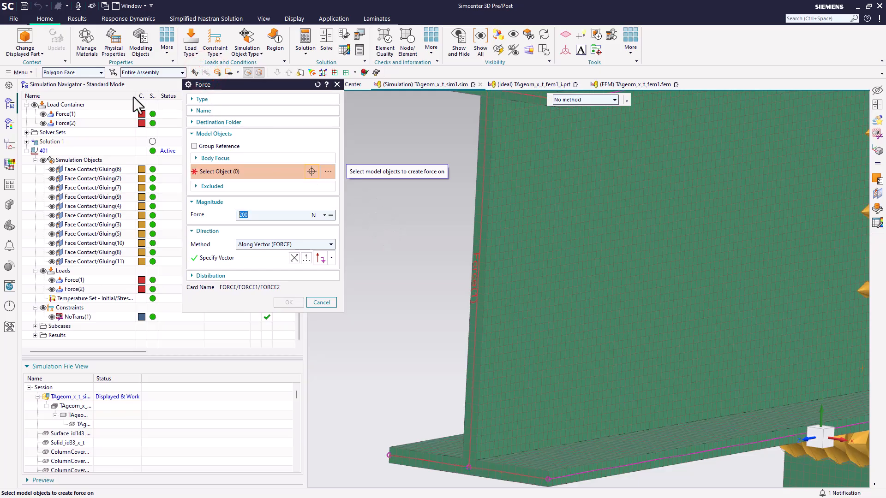
click(477, 211)
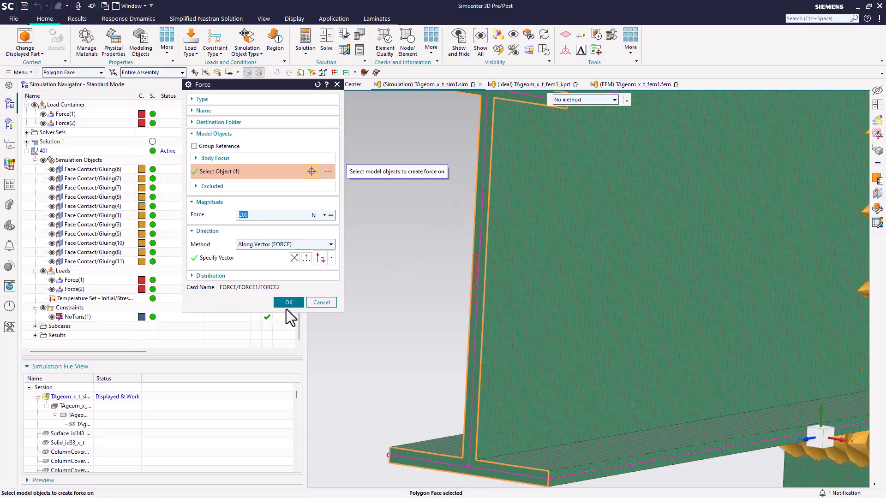
click(292, 304)
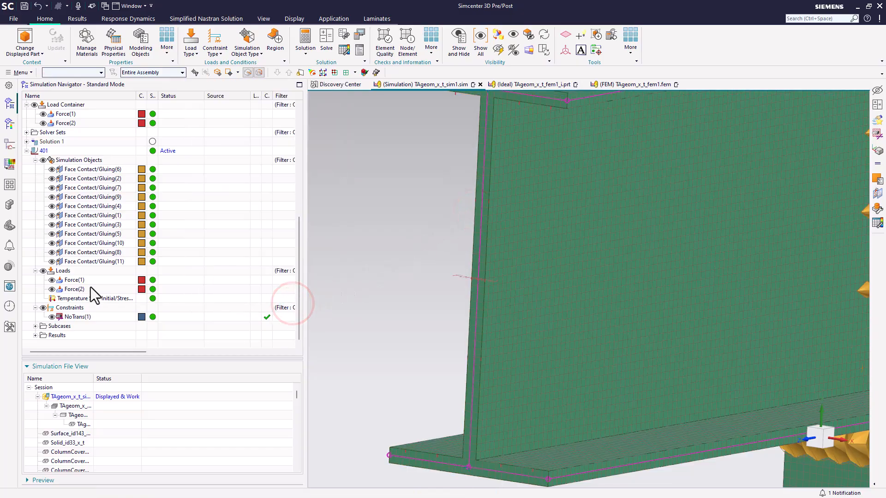
Review the Force(1) and Force(2) loads, reopening Force(2) and closing it without changes
click(76, 278)
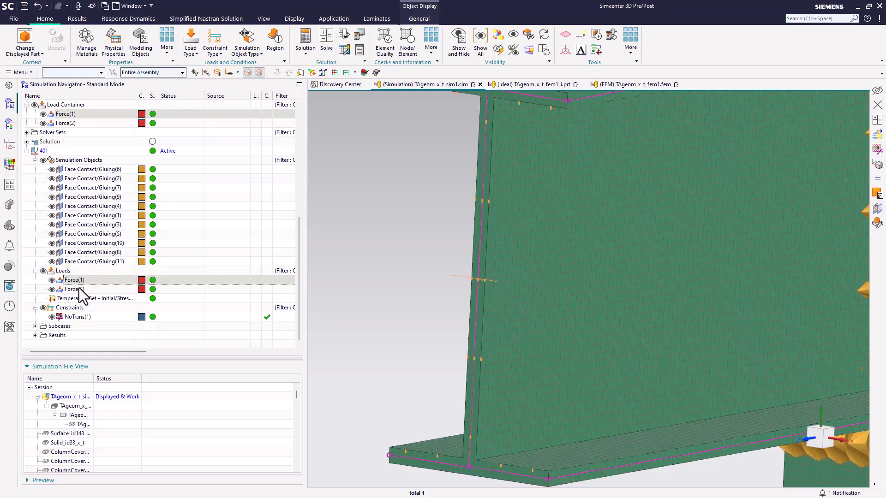
click(73, 290)
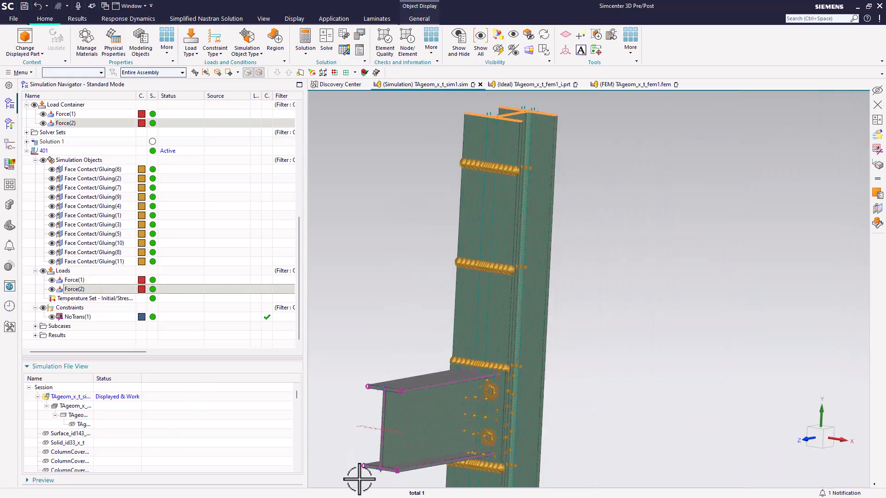
double_click(86, 289)
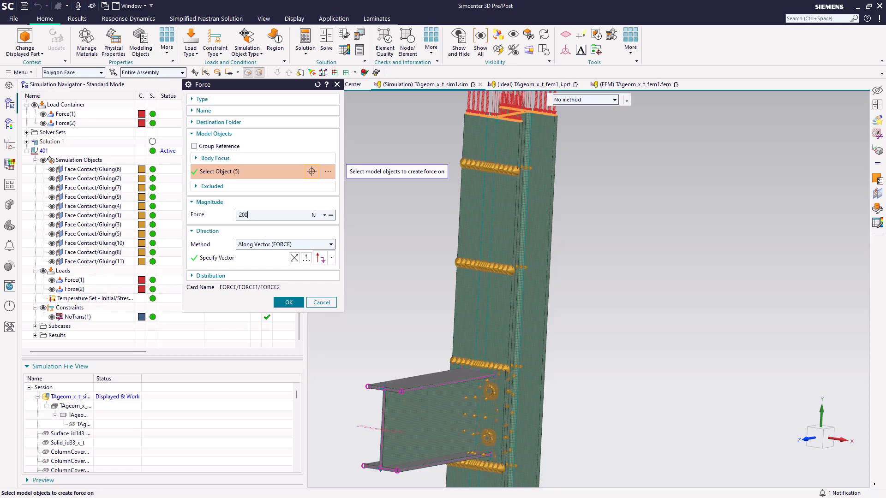
click(290, 303)
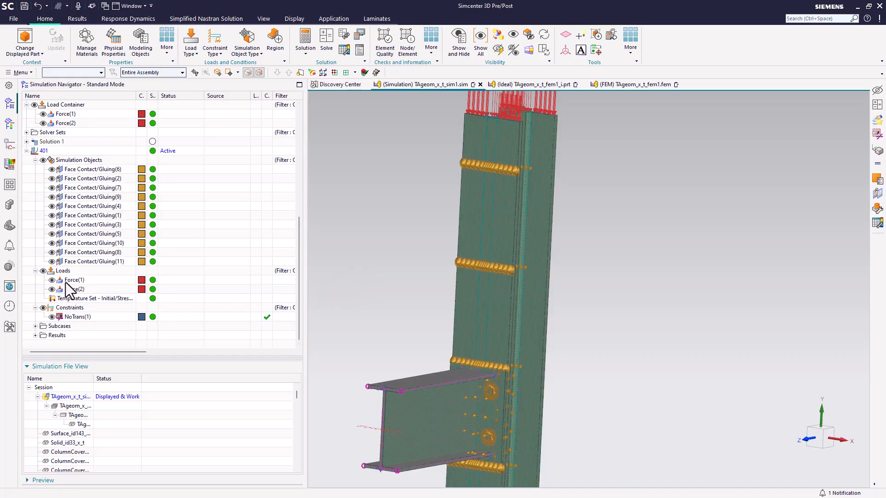
Solve the 401 solution with a model setup check, close the information and job monitor windows, and save
right_click(50, 152)
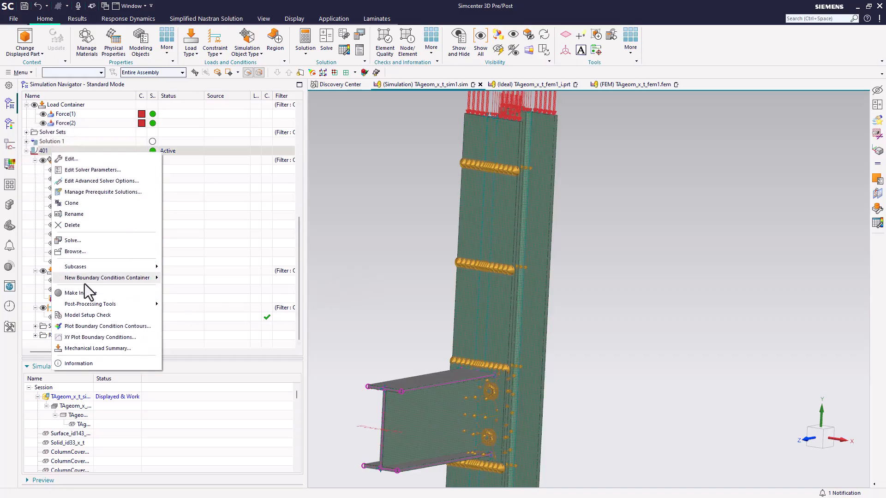
click(95, 240)
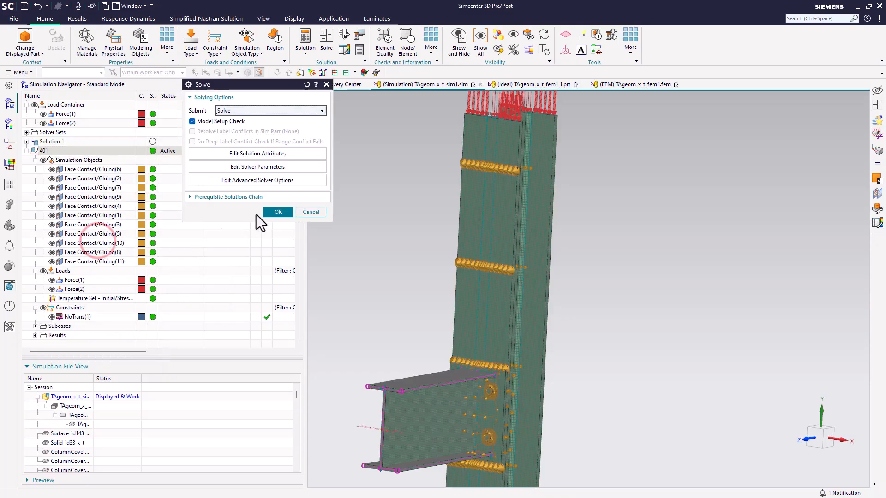
click(274, 213)
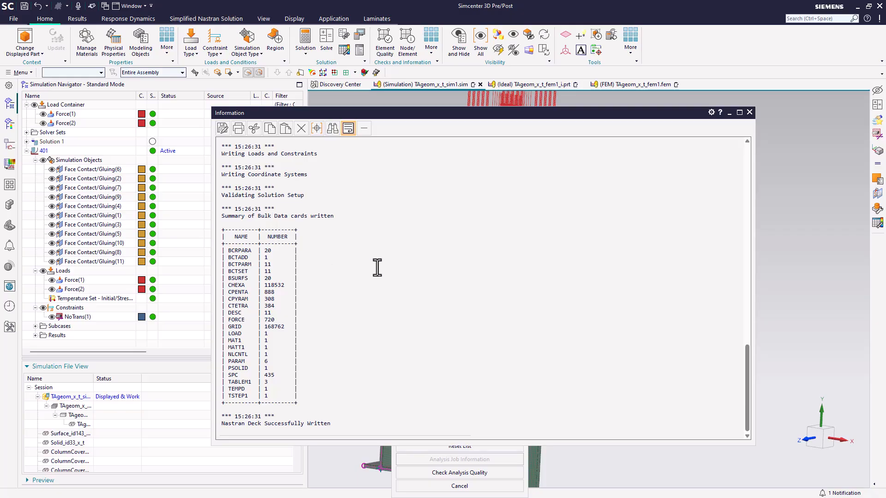
click(750, 112)
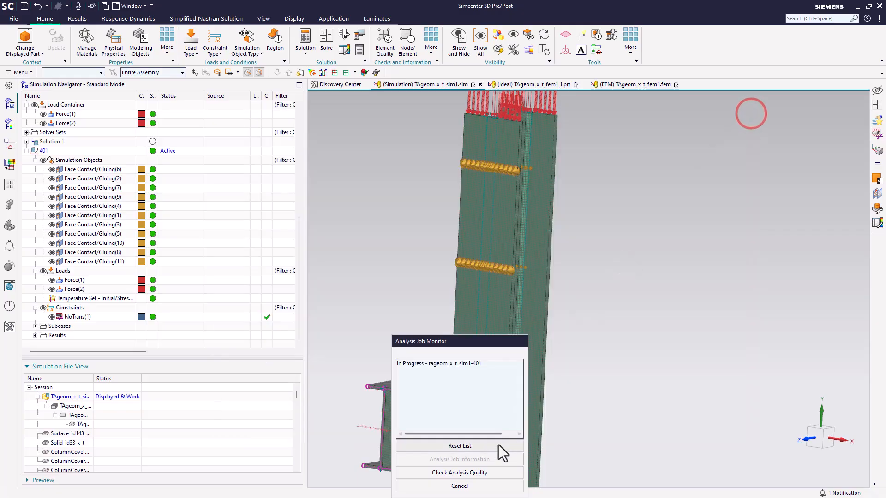
click(482, 486)
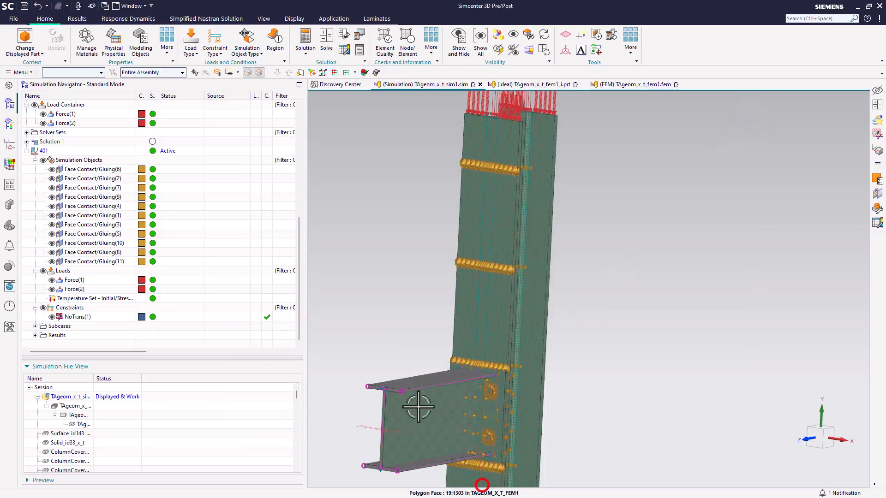
click(24, 6)
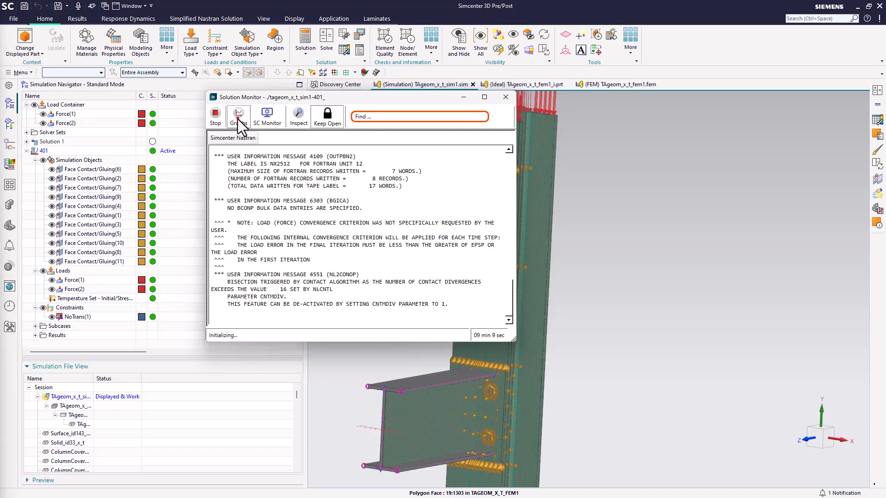
Inspect the Simcenter Nastran convergence graphs for time step iteration, cumulative history and convergence, then close the solution monitor
click(239, 118)
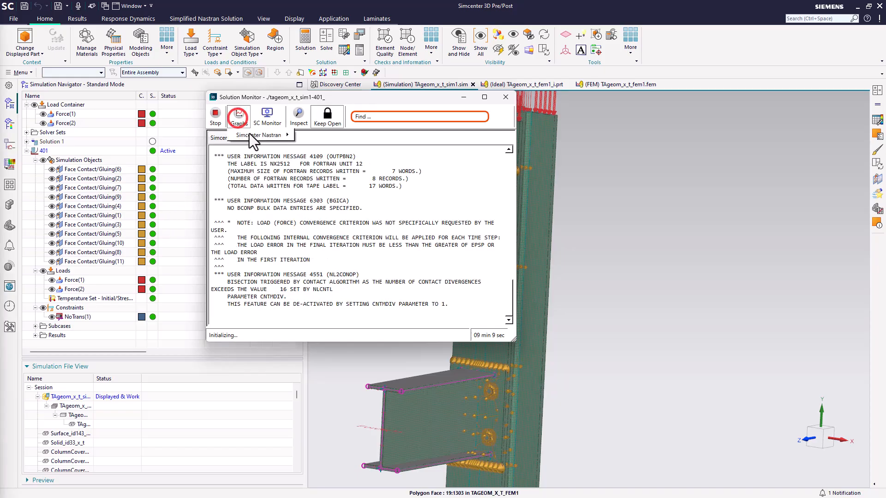
click(303, 135)
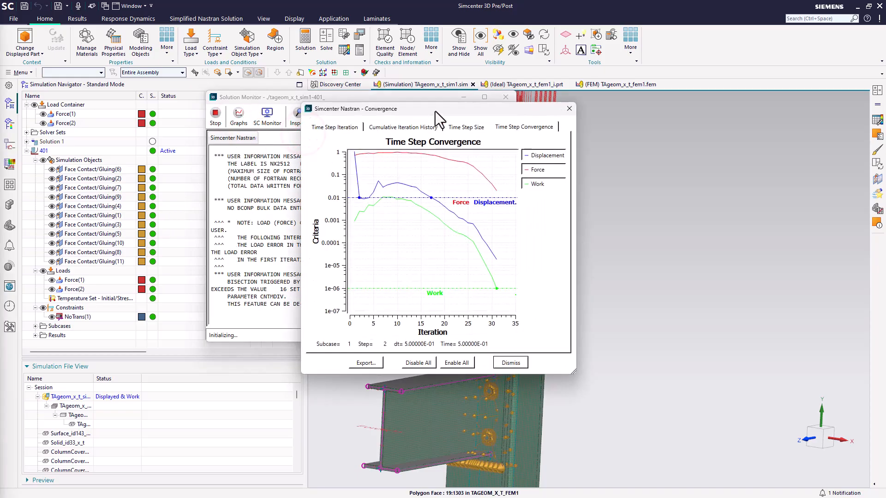
drag(435, 111, 551, 144)
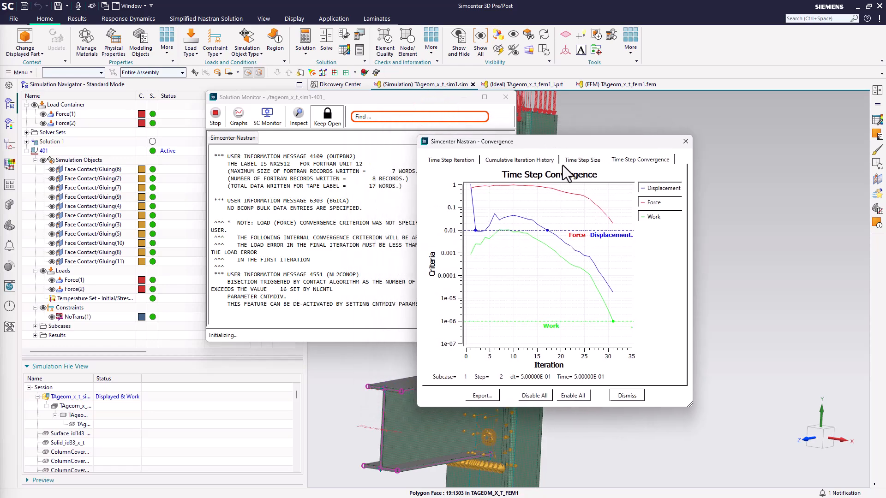
click(530, 160)
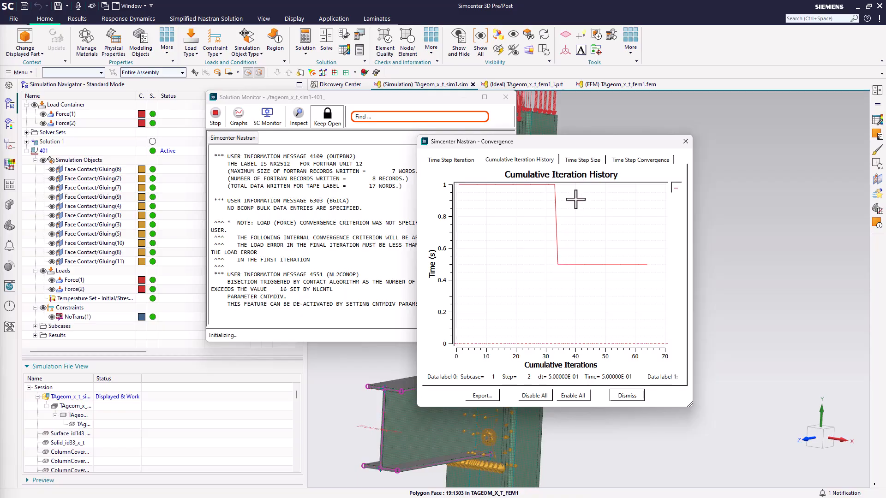
click(457, 160)
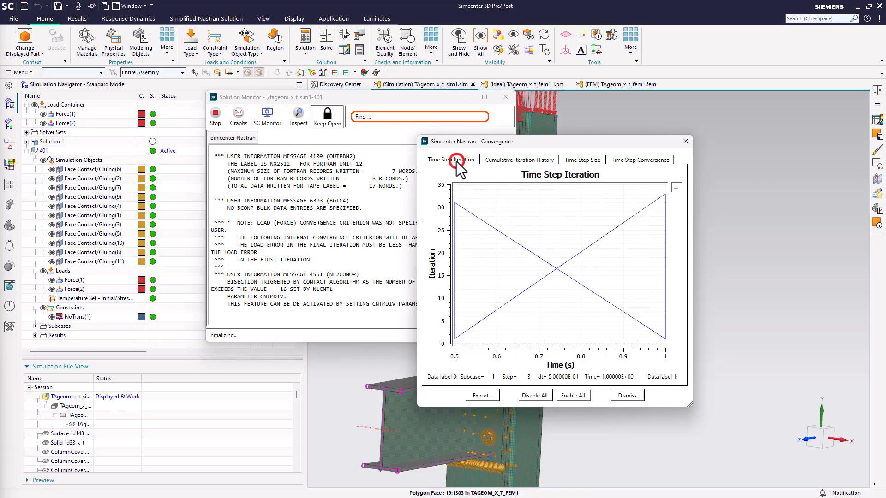
click(620, 160)
drag(577, 141, 681, 139)
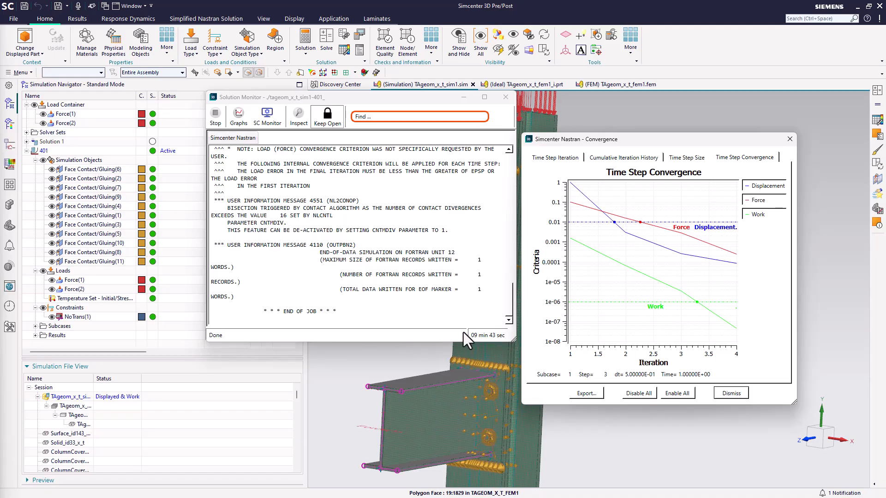
click(506, 97)
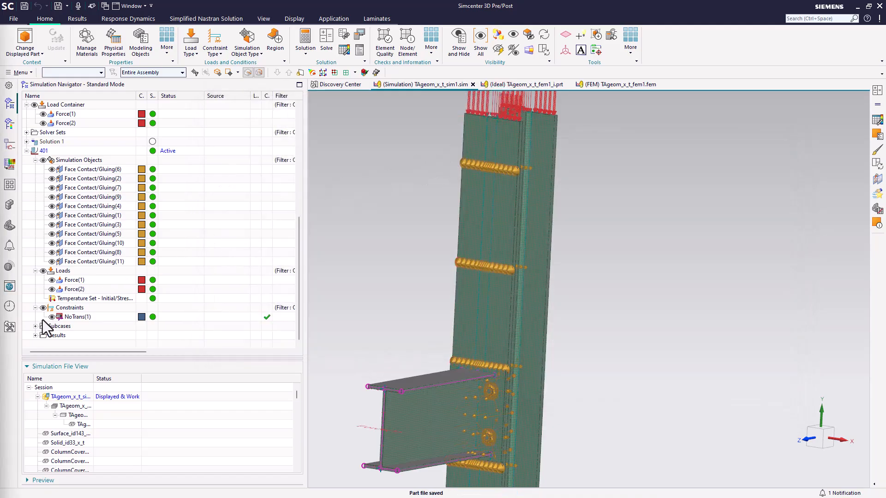
Open the 401 structural results and plot the nodal displacement contour for increment 1
click(36, 336)
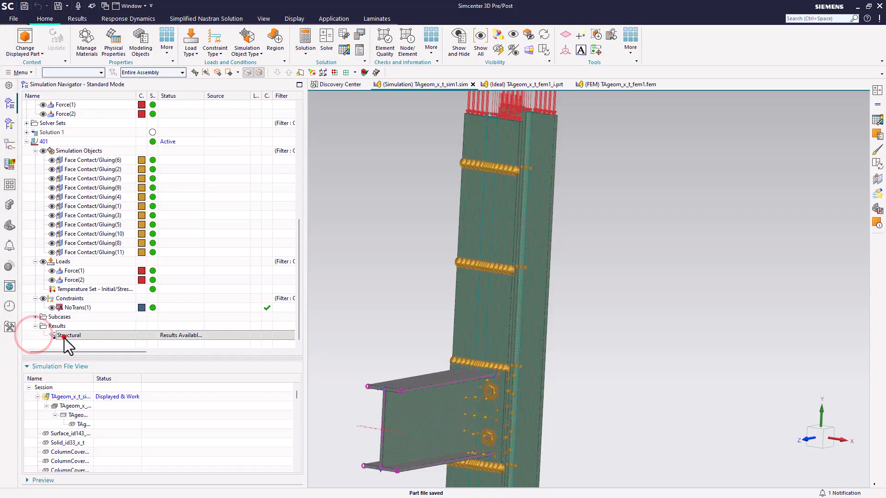
click(63, 336)
double_click(65, 336)
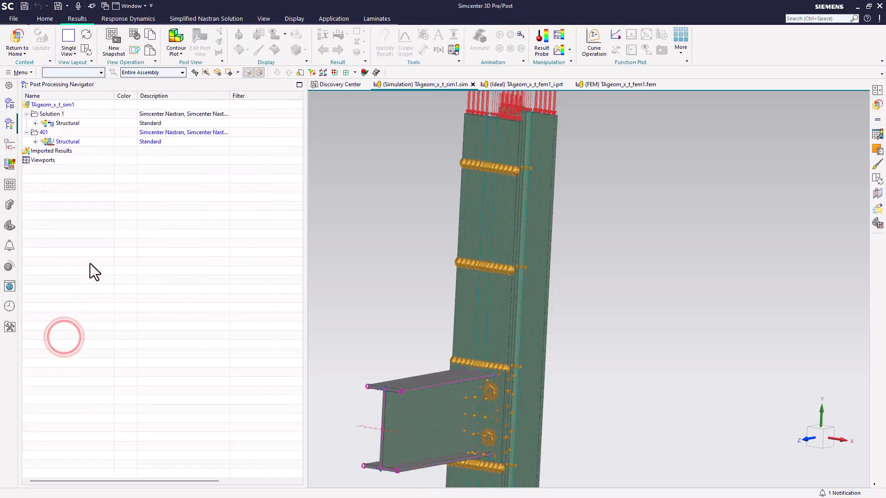
click(35, 141)
click(44, 151)
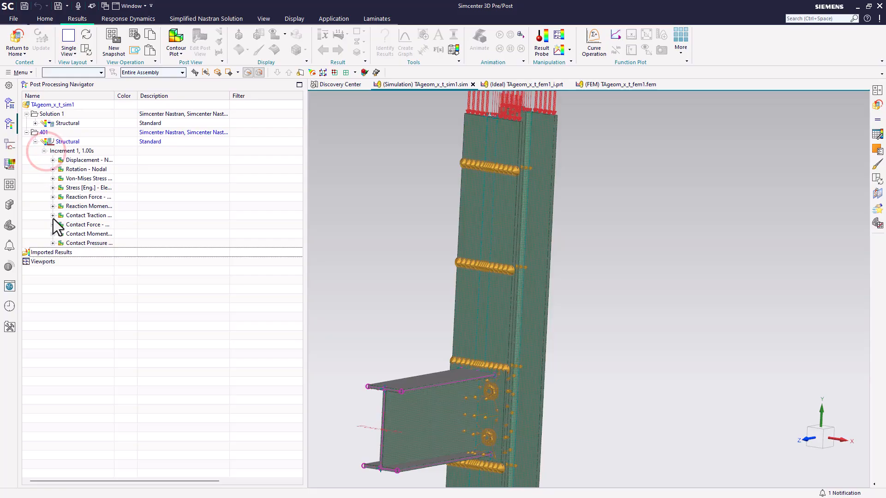
double_click(81, 160)
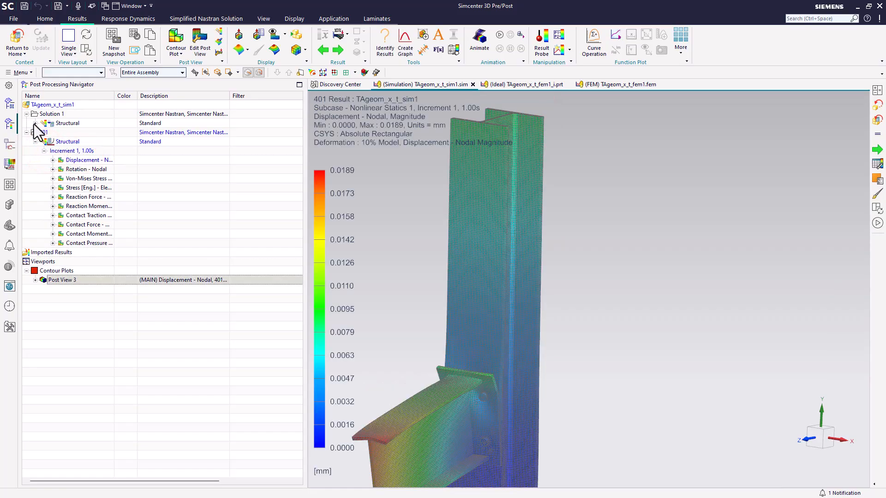
middle_drag(386, 297, 589, 299)
scroll(688, 238, down, 2)
scroll(507, 388, up, 6)
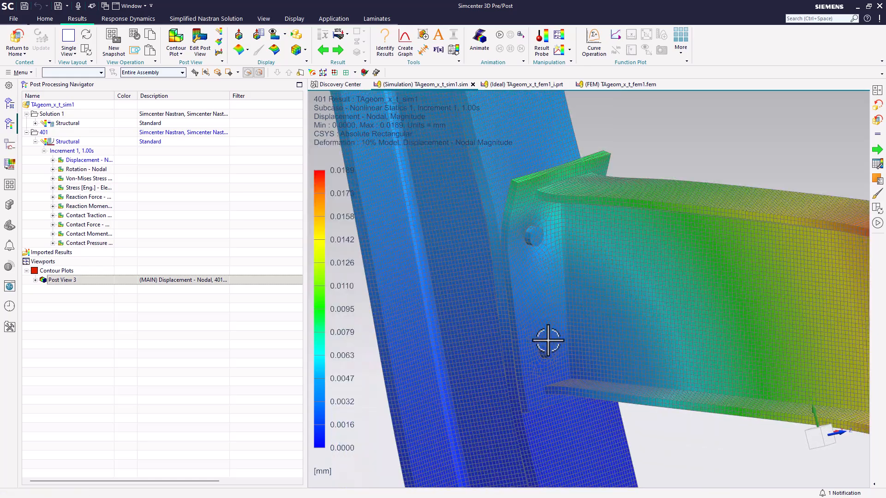
middle_drag(548, 340, 519, 324)
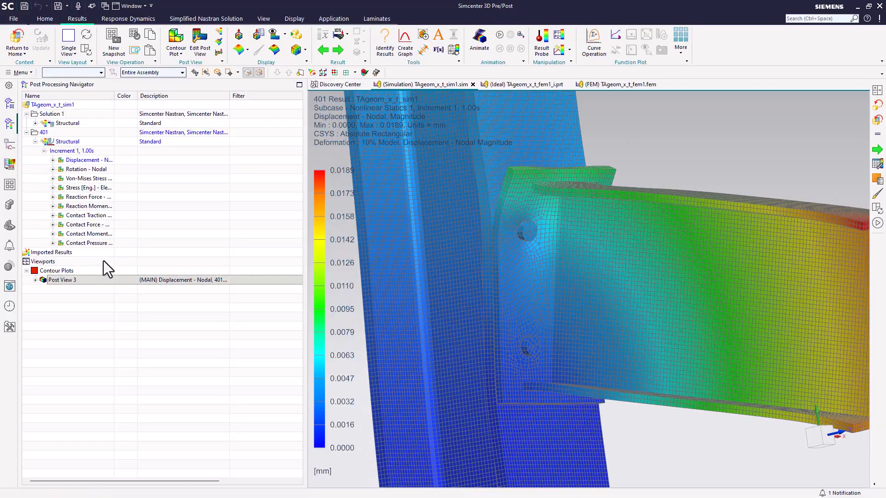
Plot the contact pressure scalar result and switch the display to show the other bodies as outlines
click(53, 243)
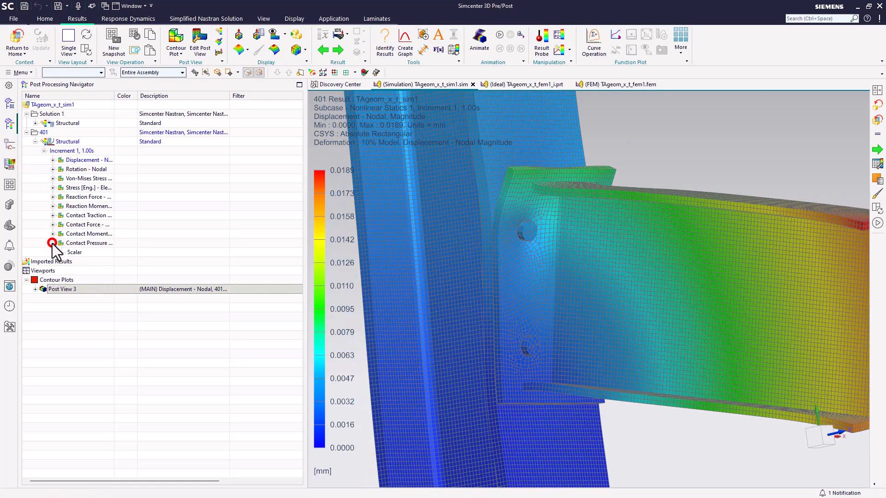
double_click(75, 252)
middle_drag(533, 271, 365, 260)
mouse_move(451, 276)
middle_down()
mouse_move(403, 281)
mouse_move(457, 283)
middle_up()
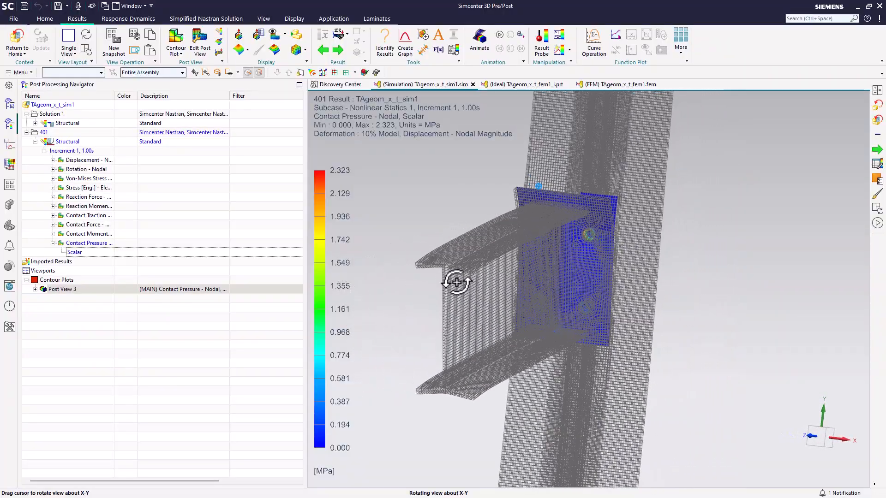
click(303, 52)
click(314, 74)
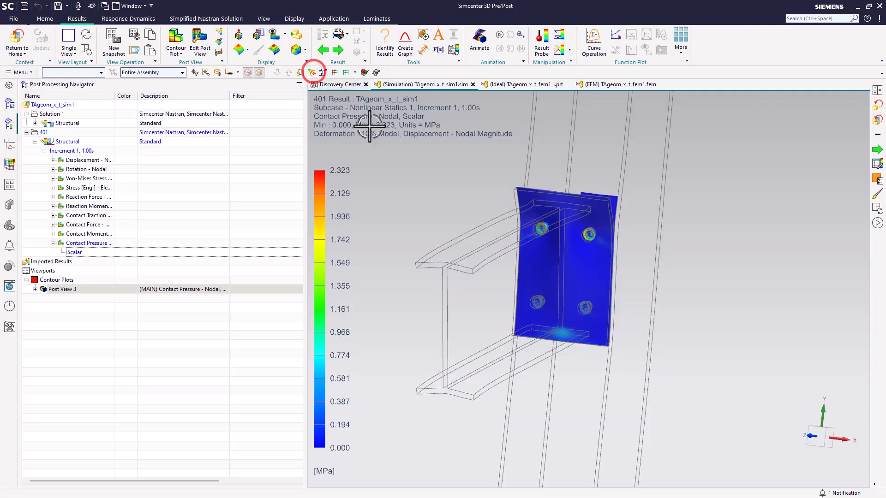
Examine the contact pressure distribution on the end plate around the bolt holes and the lower flange
scroll(593, 317, up, 3)
middle_drag(574, 316, 615, 354)
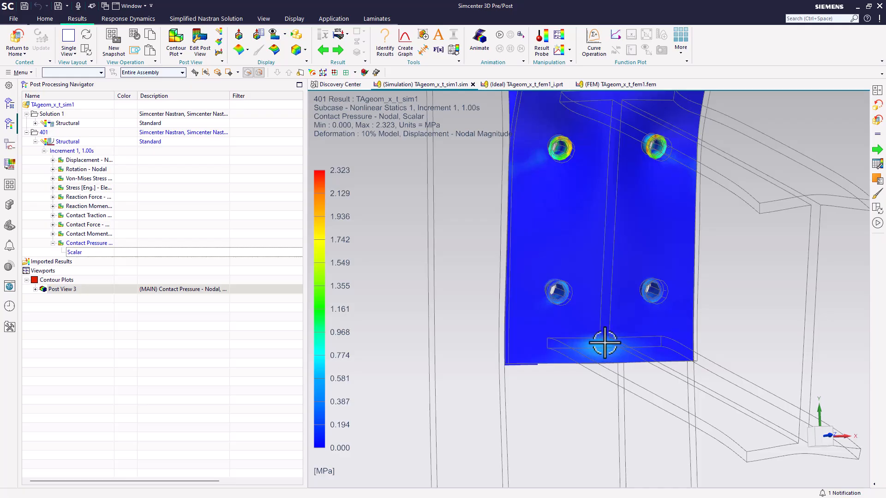
middle_drag(562, 308, 595, 355)
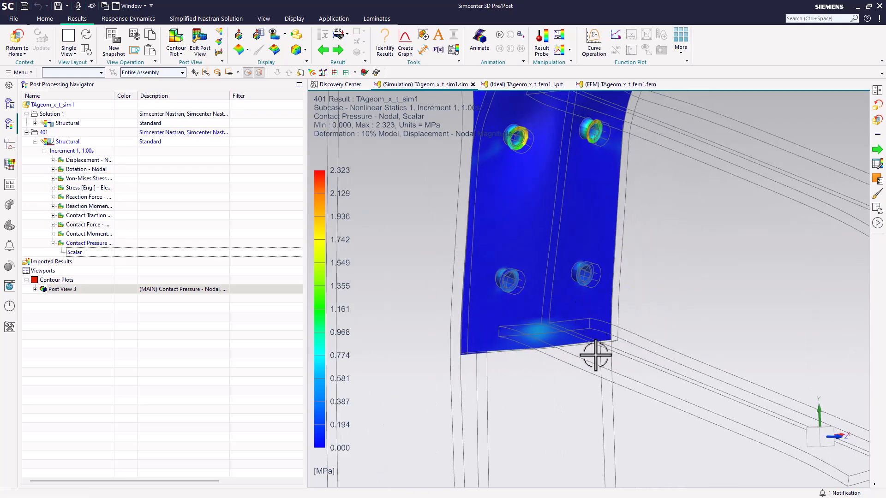
scroll(595, 355, down, 2)
scroll(546, 210, up, 3)
scroll(546, 210, down, 1)
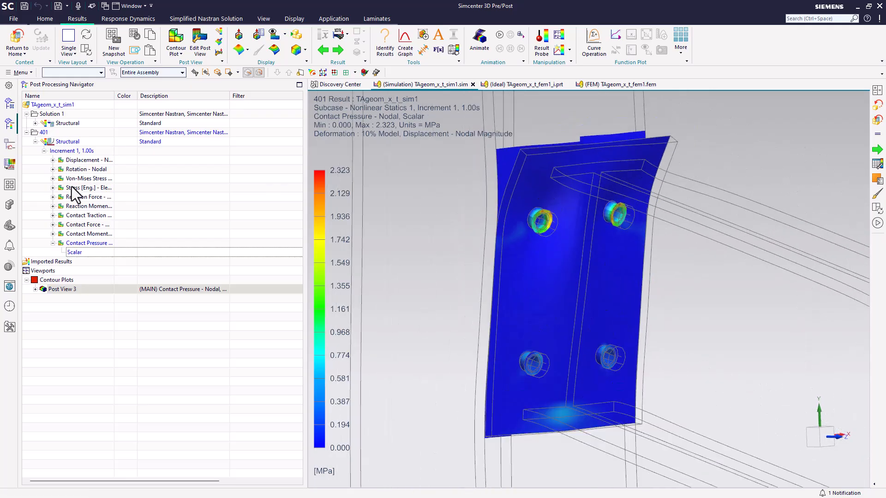
Plot the Z component of the nodal contact force result and inspect it around the bolt holes
click(53, 225)
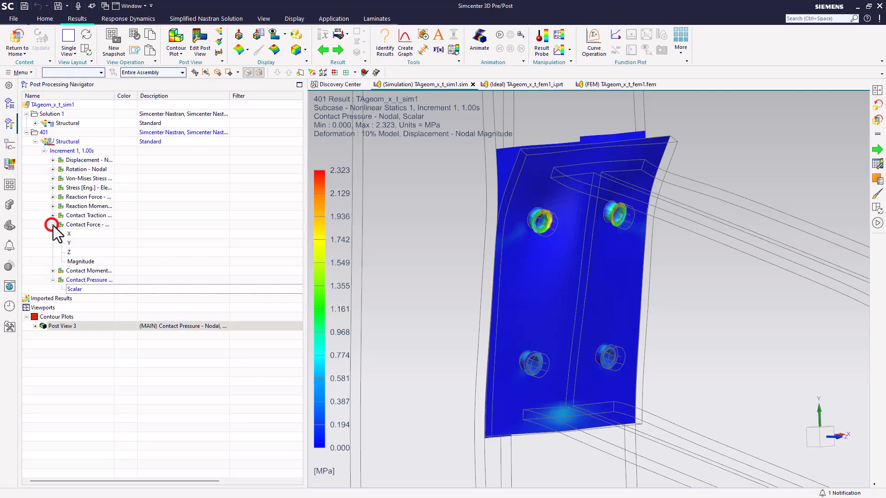
click(69, 250)
click(69, 251)
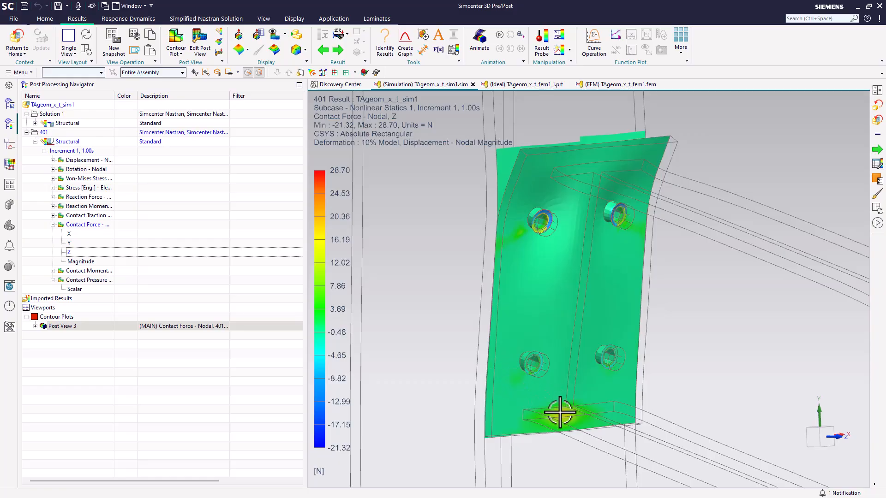
middle_drag(548, 217, 491, 176)
scroll(544, 220, up, 2)
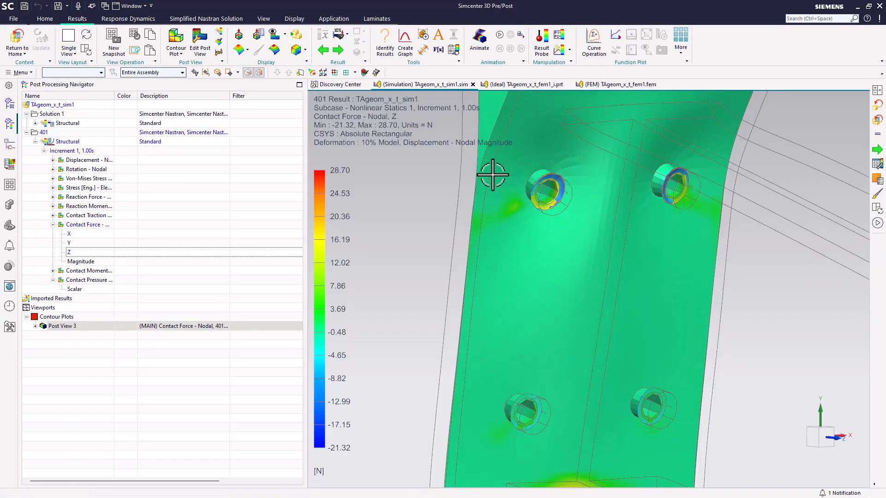
scroll(491, 176, down, 2)
scroll(483, 231, down, 1)
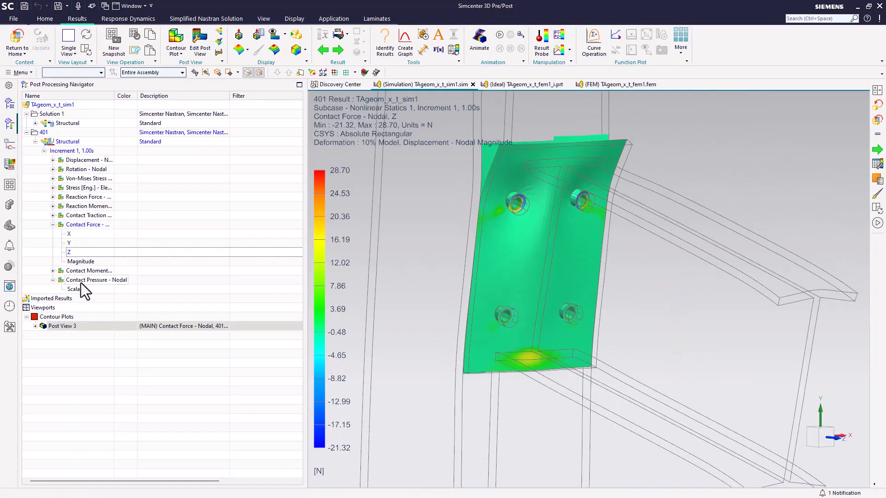